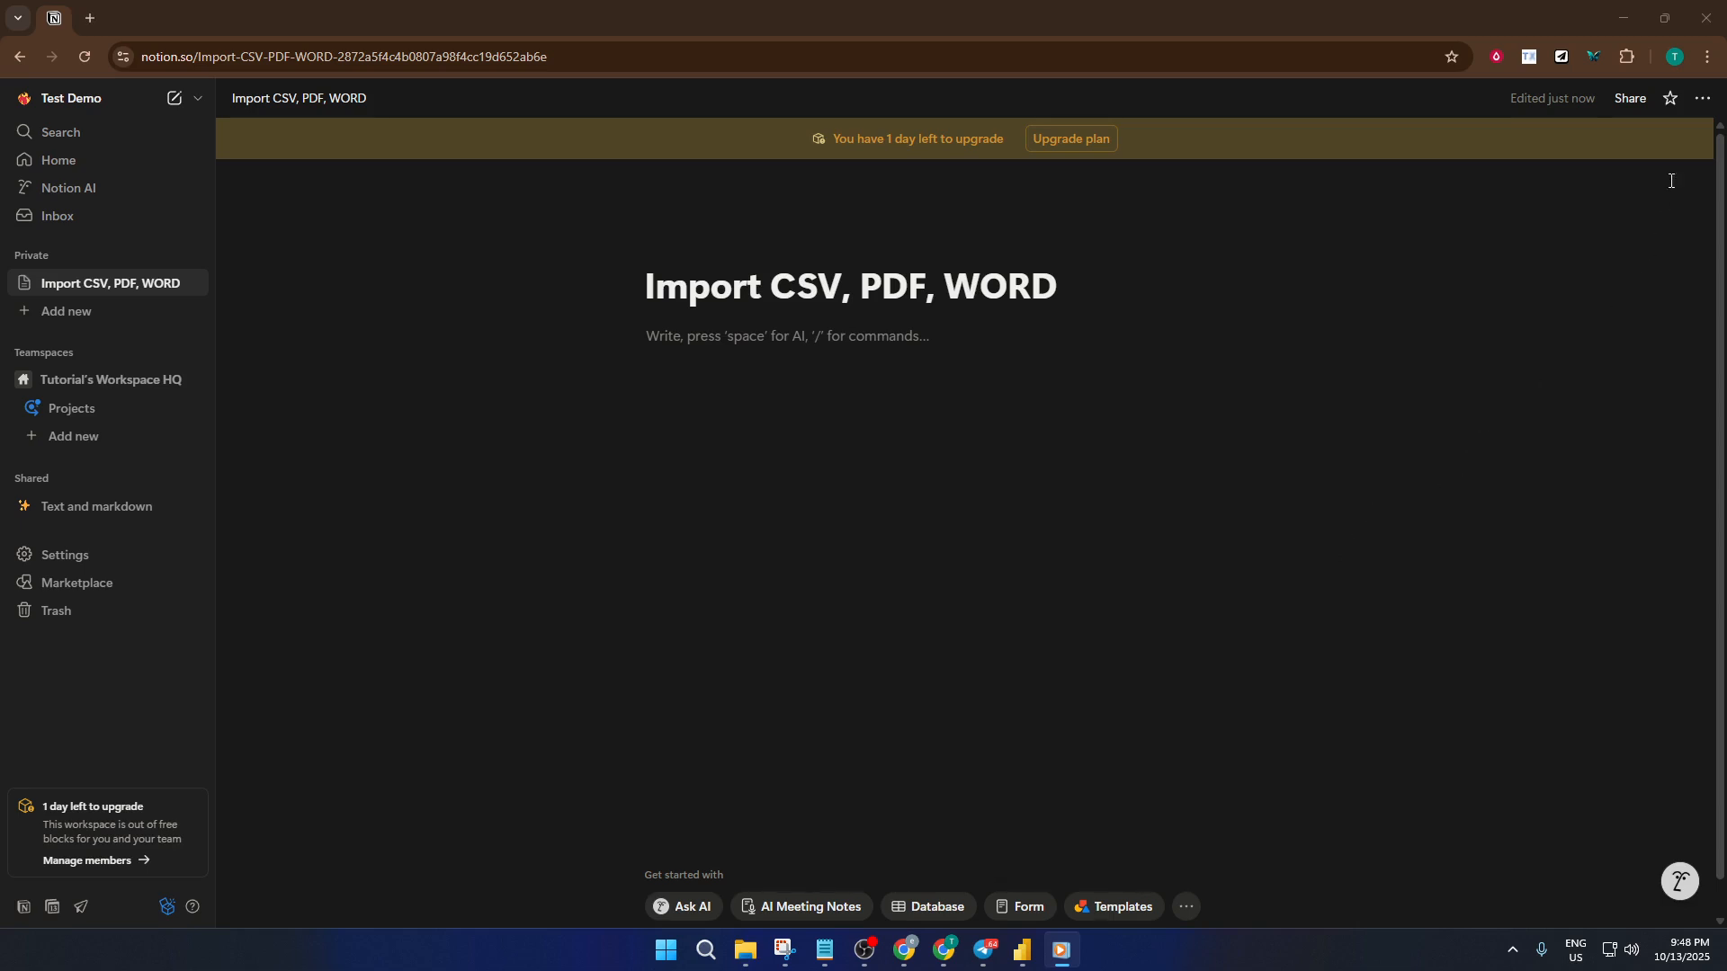
- Start a CSV import from the Import CSV, PDF, WORD page and open the file chooser for the upload
left_click(1704, 103)
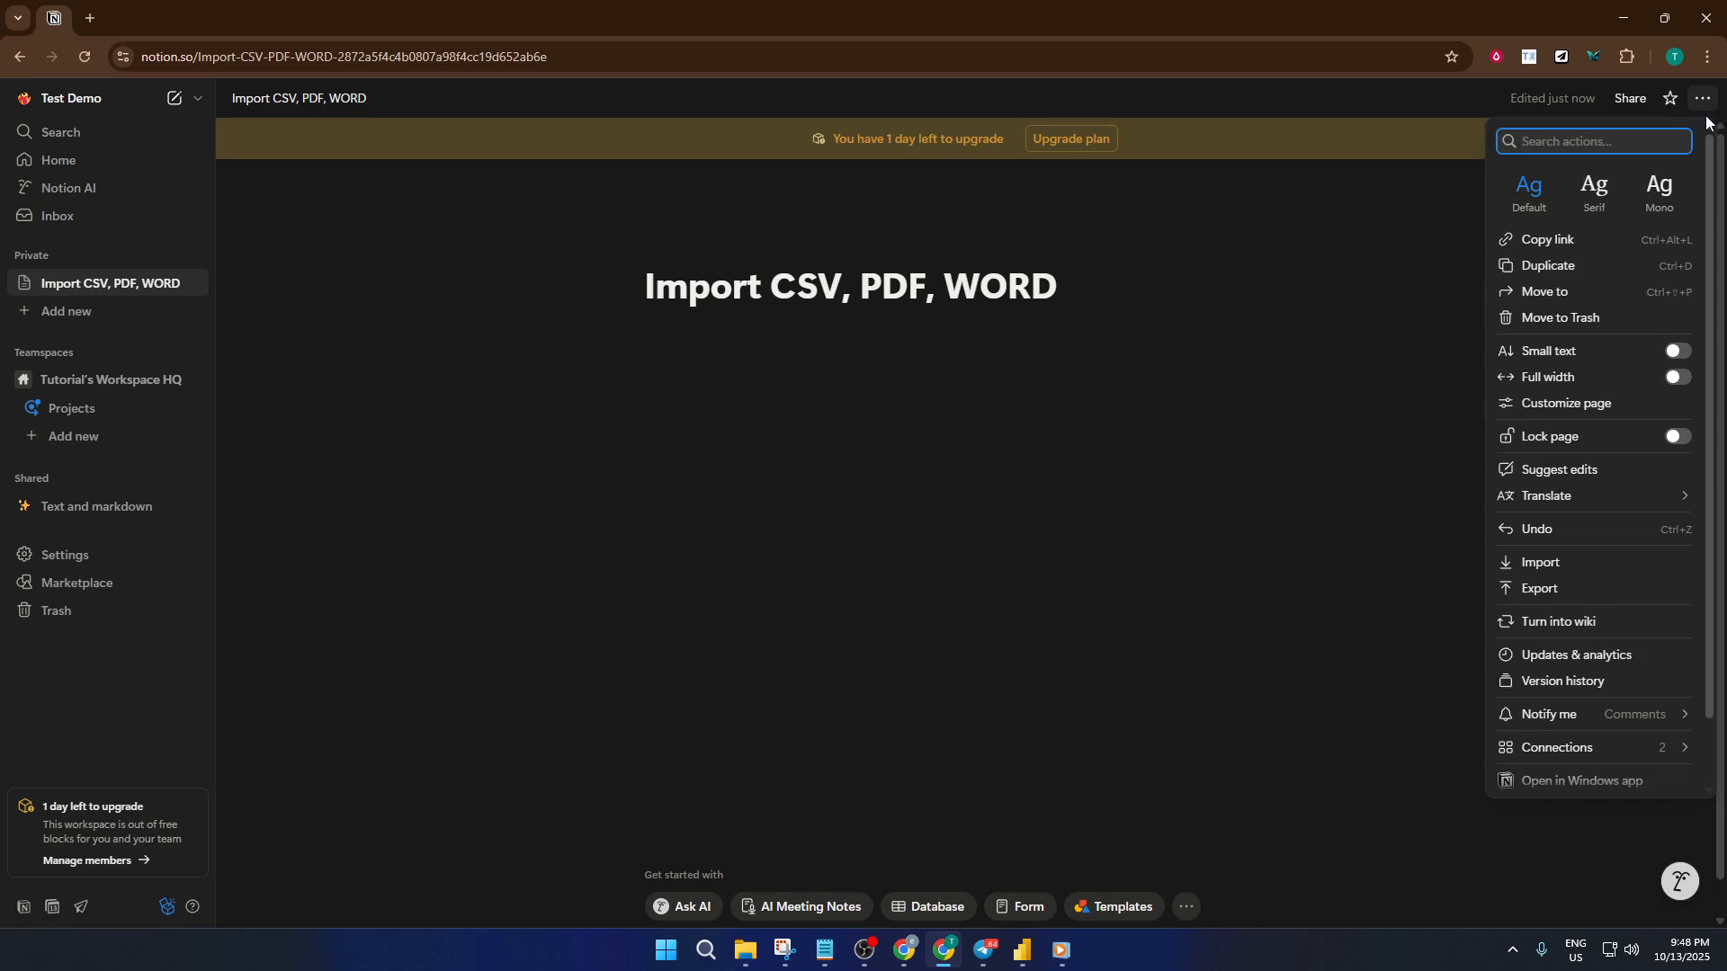
left_click(1540, 564)
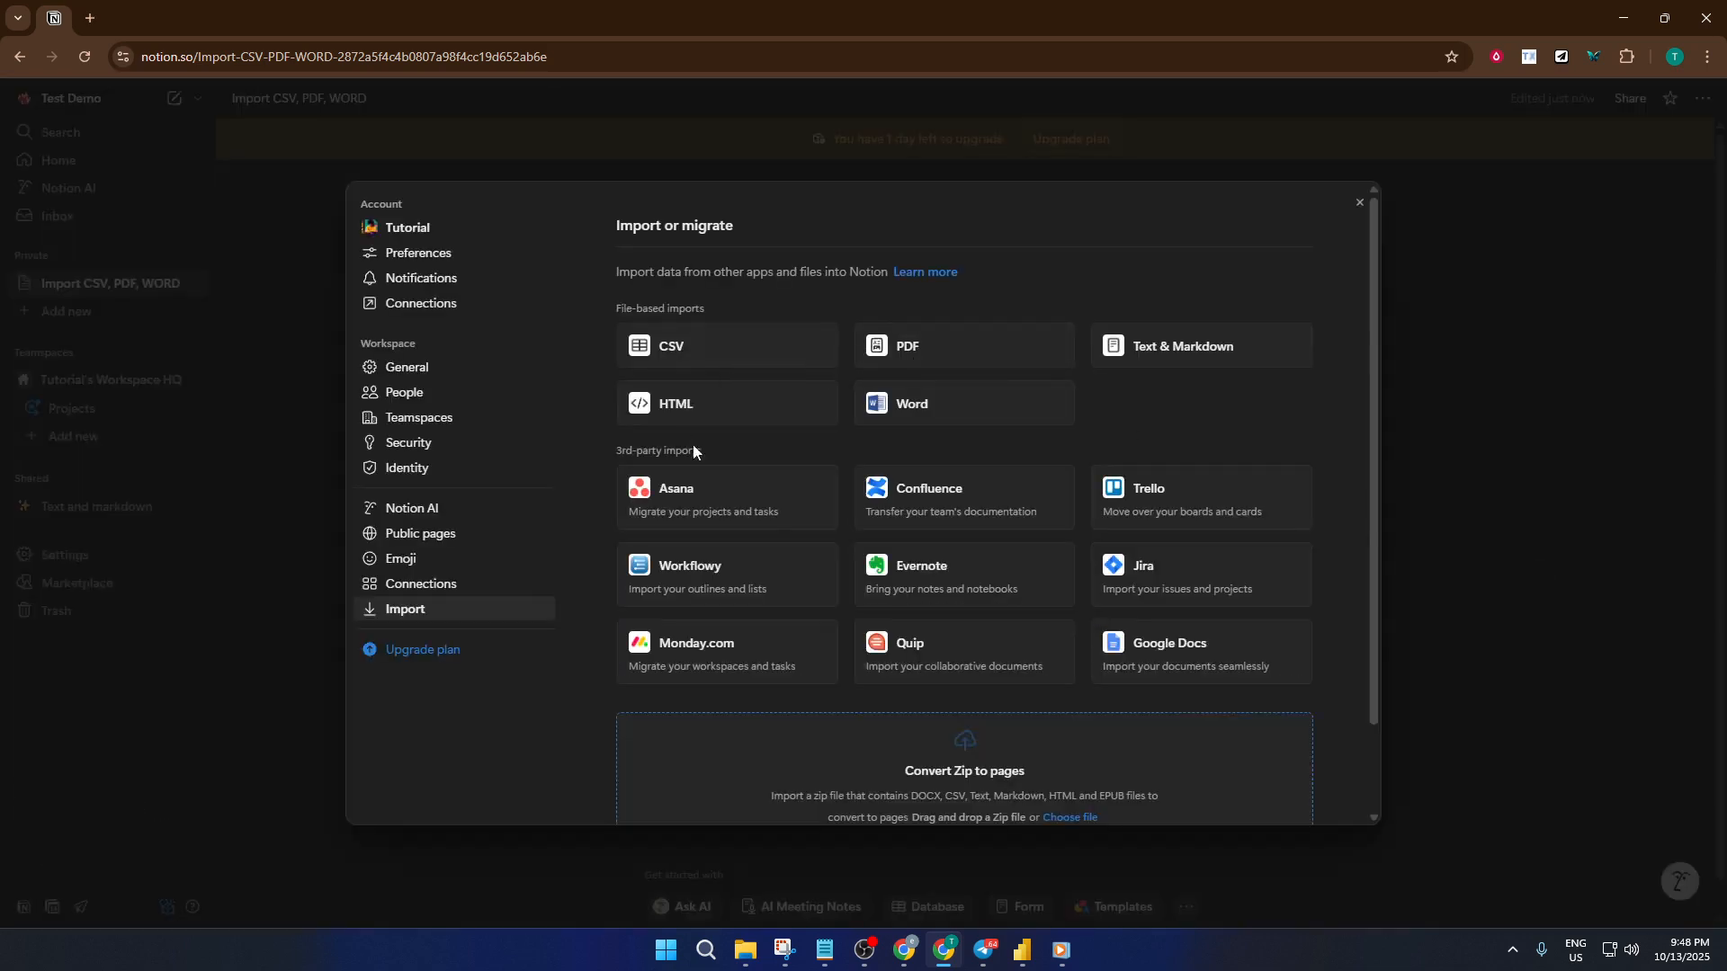
left_click(707, 355)
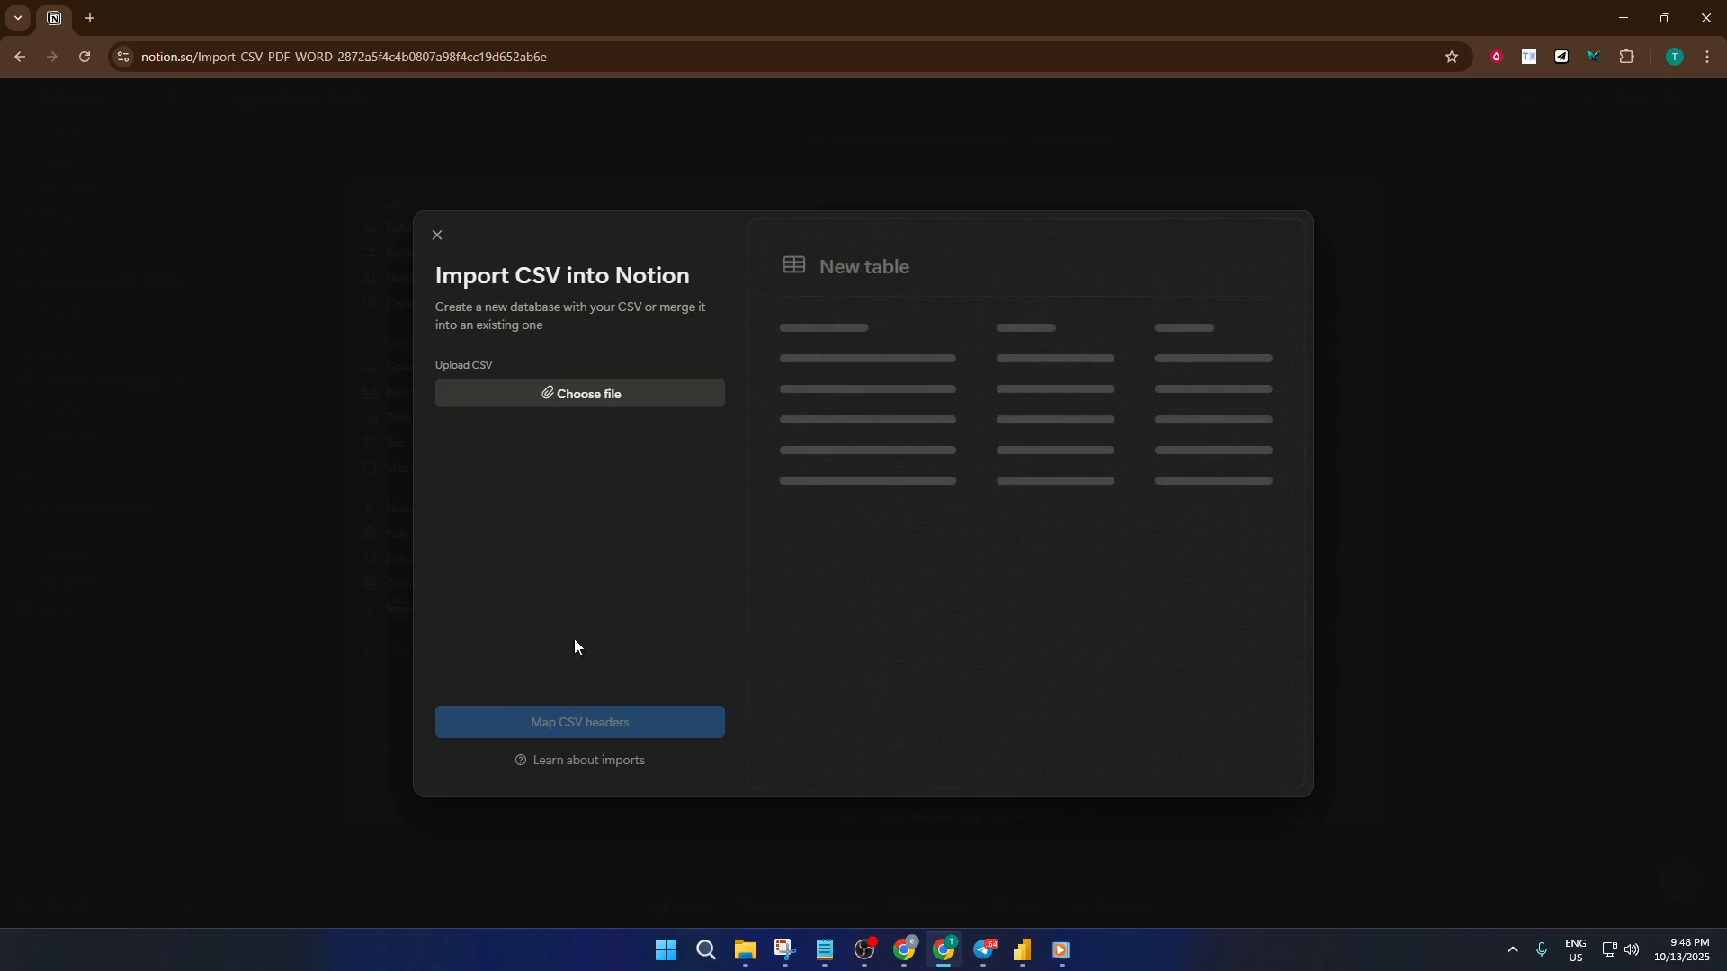
left_click(623, 395)
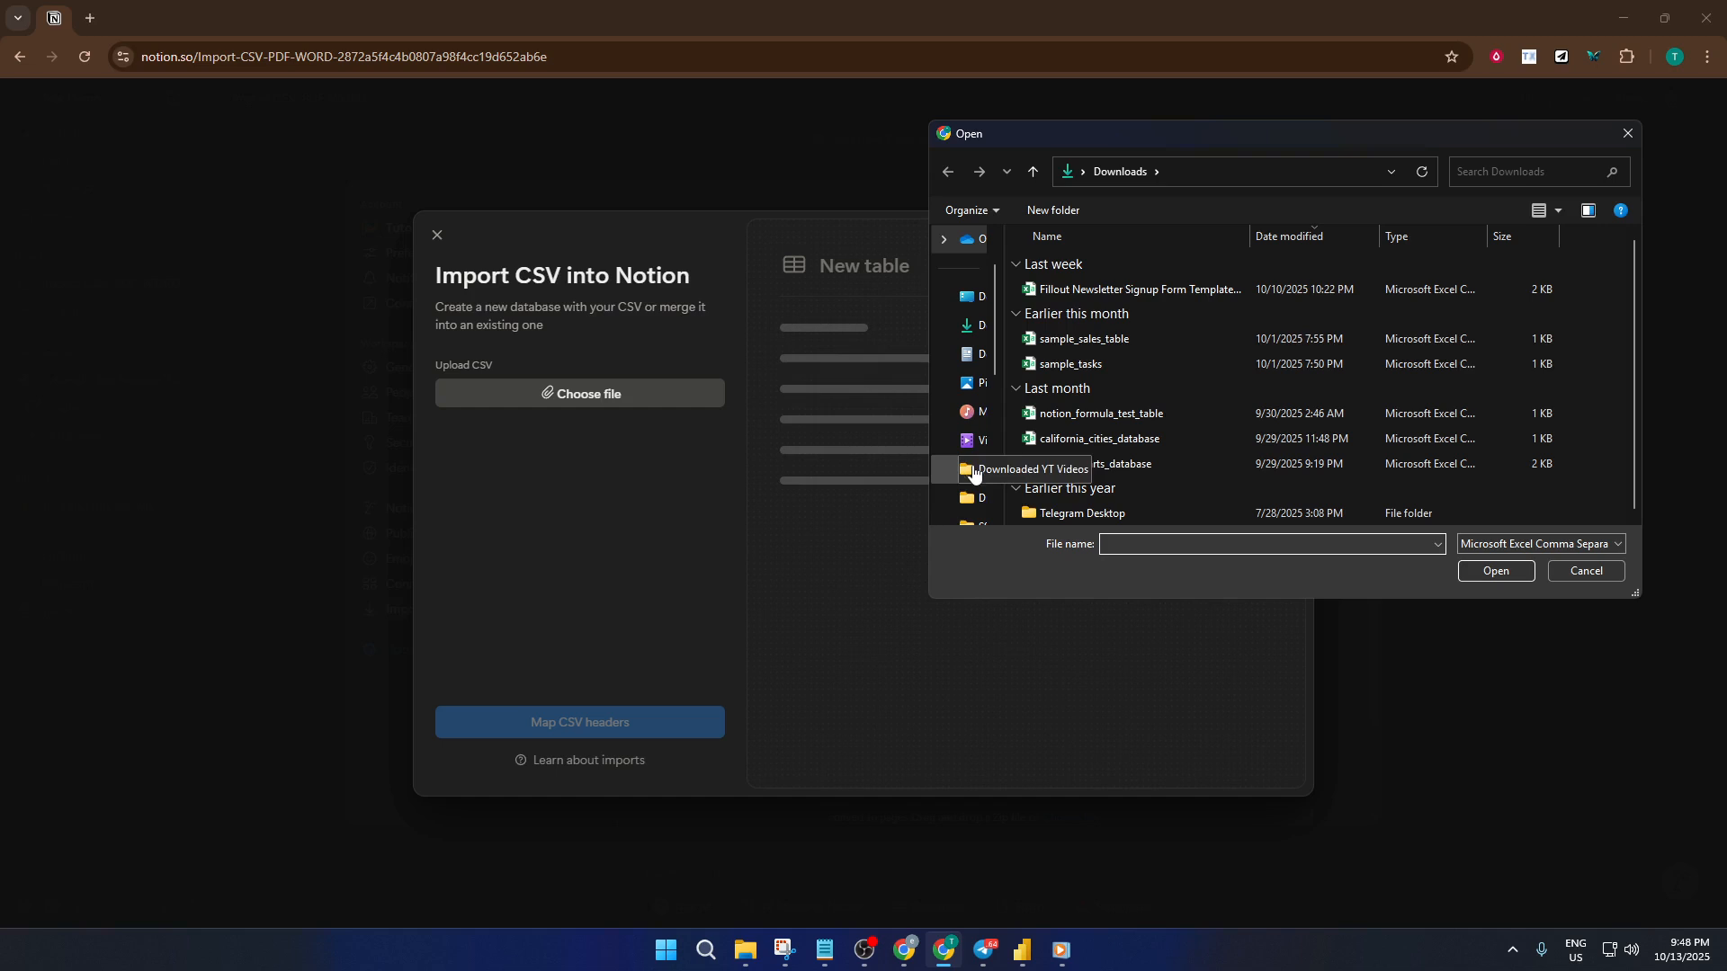
- Upload the CSV file from the image folder inside Video Recording Test and proceed to mapping its headers
scroll(975, 486, "down", 1)
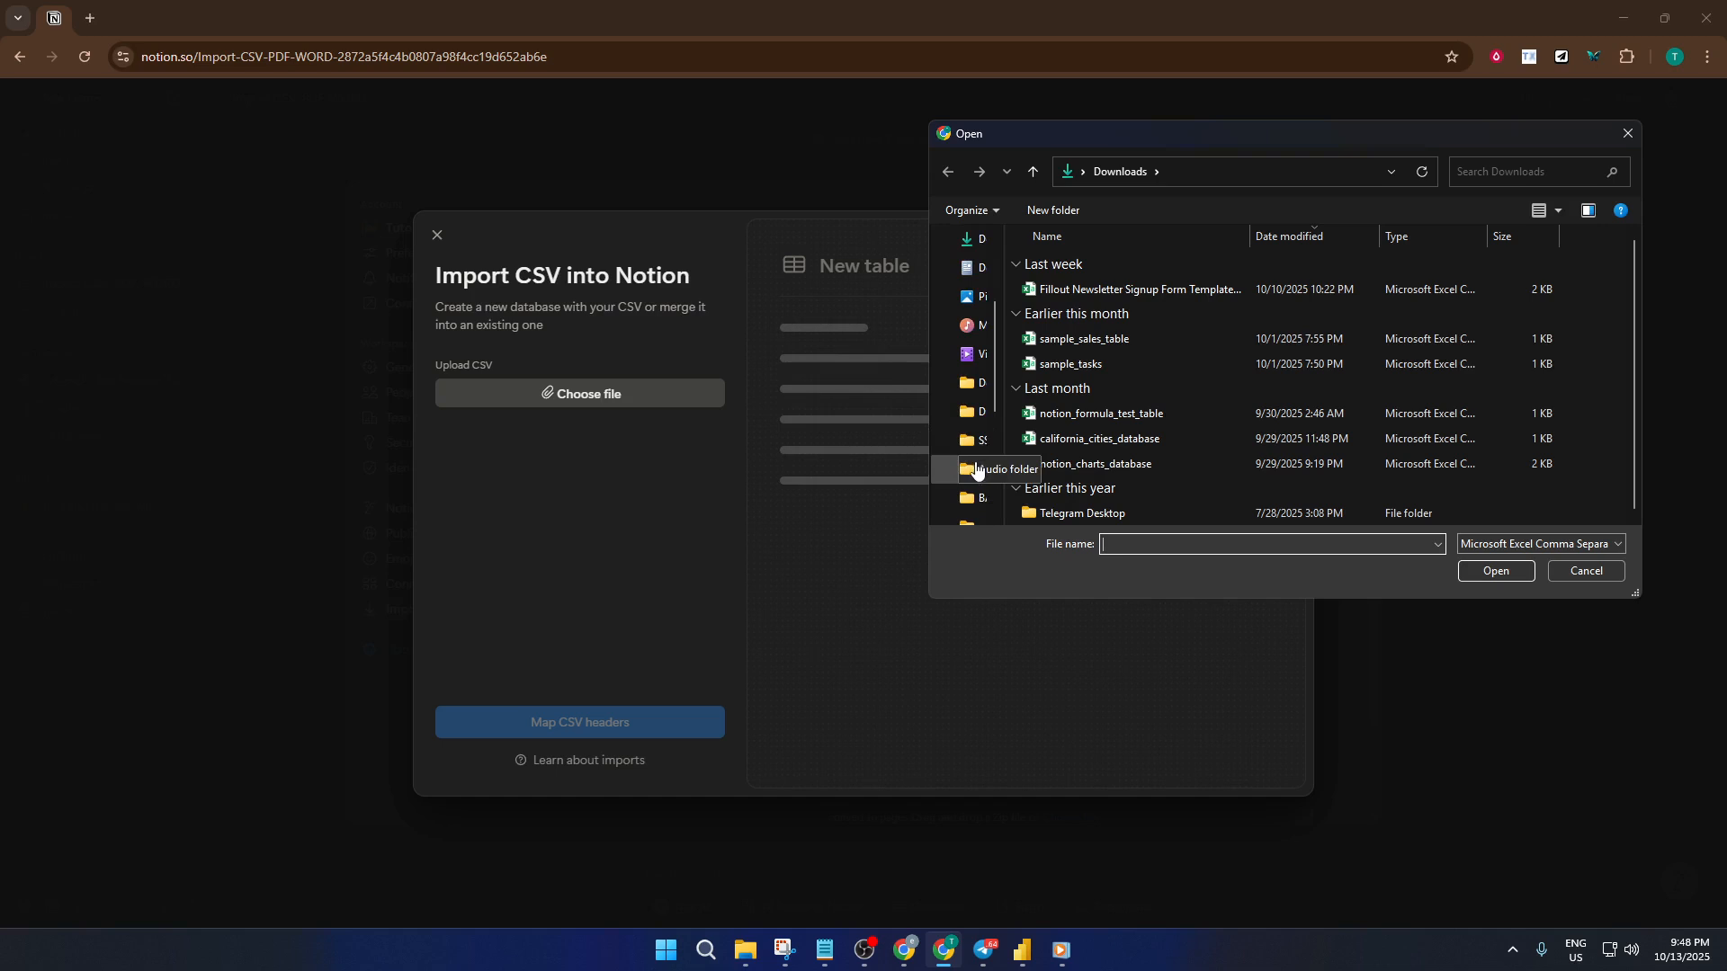
left_click(976, 470)
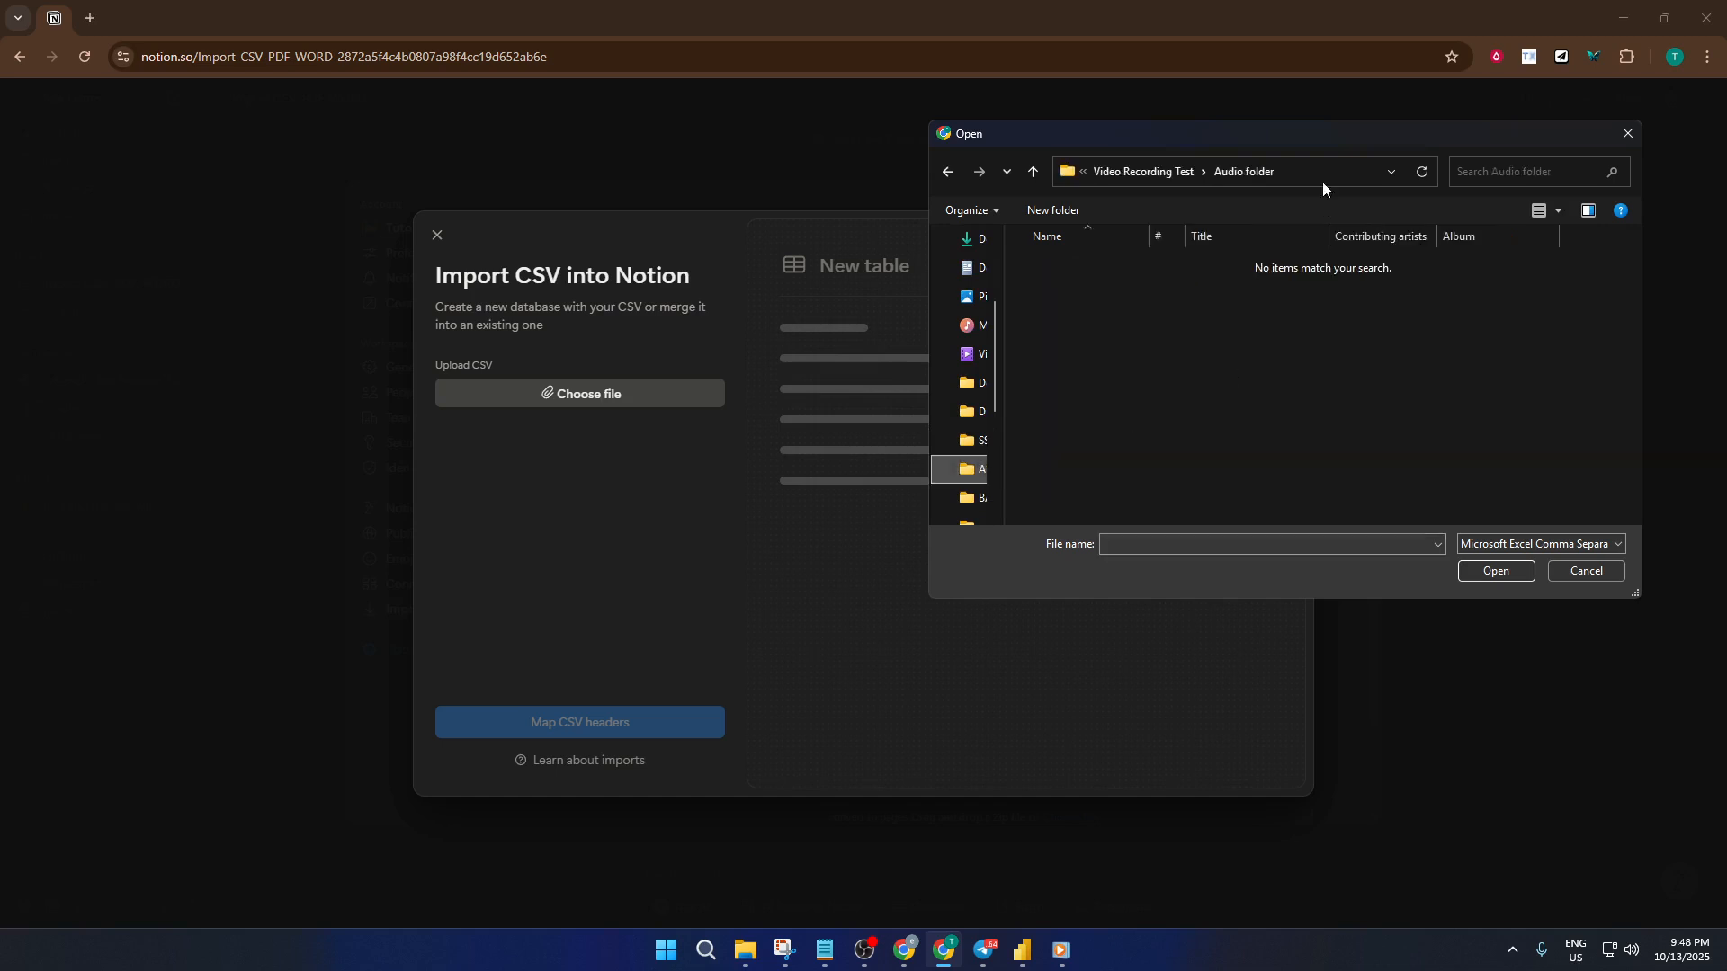
left_click(1166, 177)
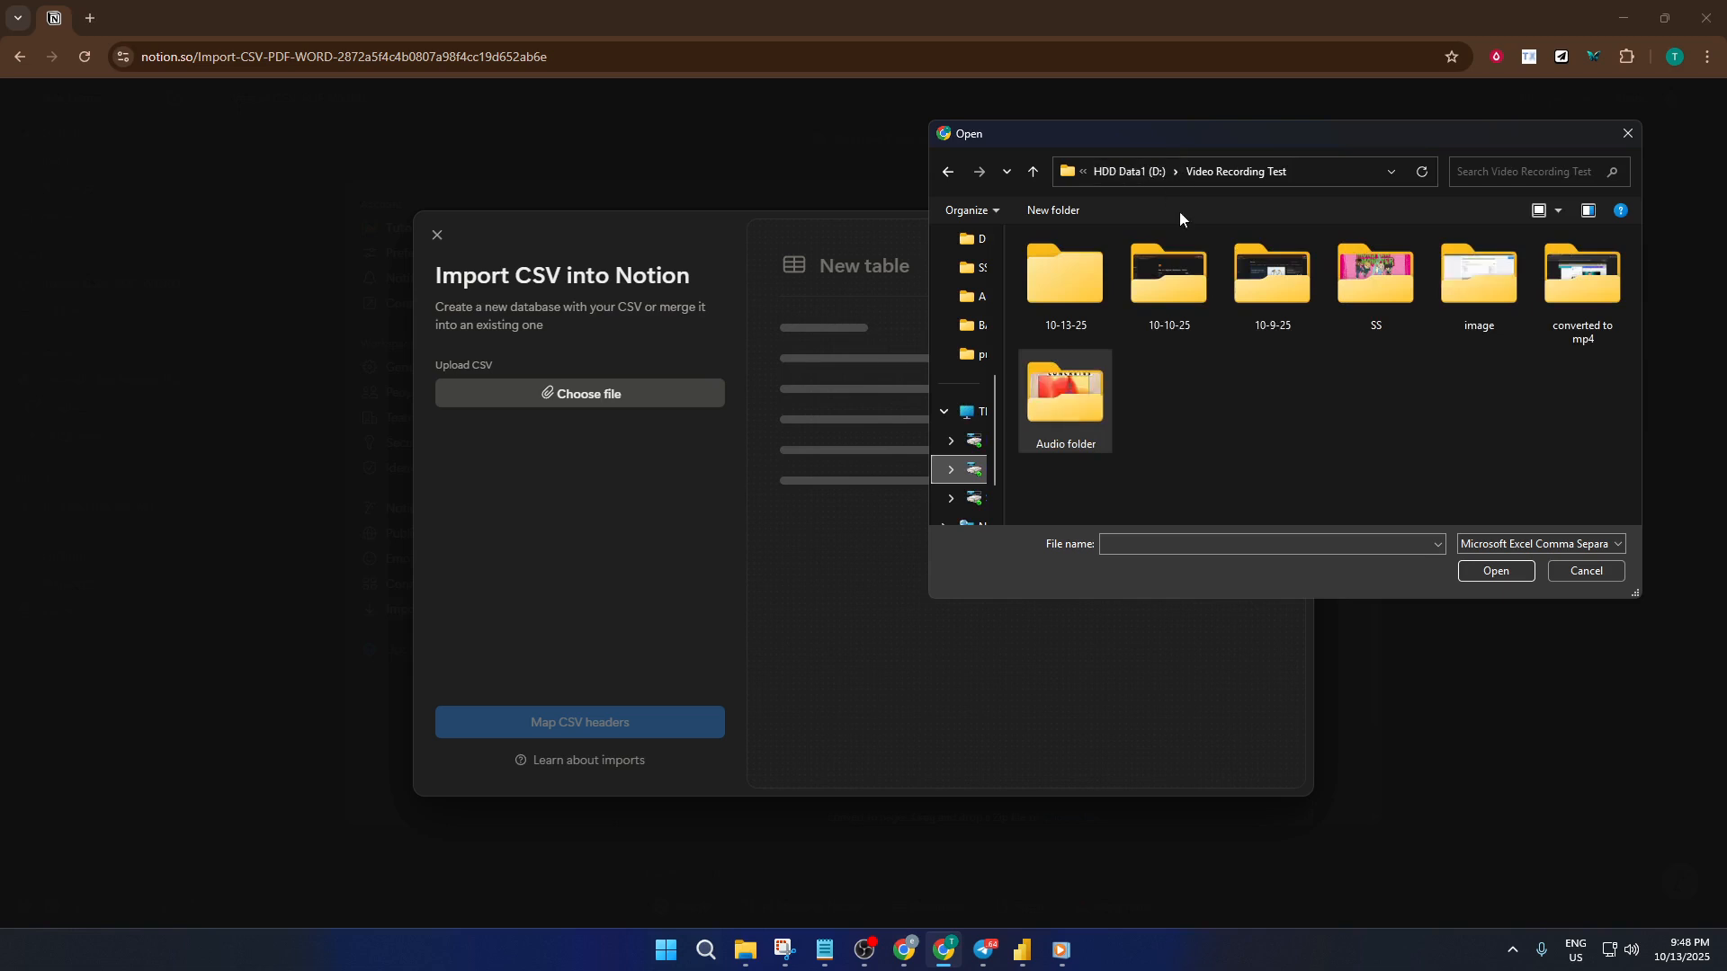
double_click(1391, 300)
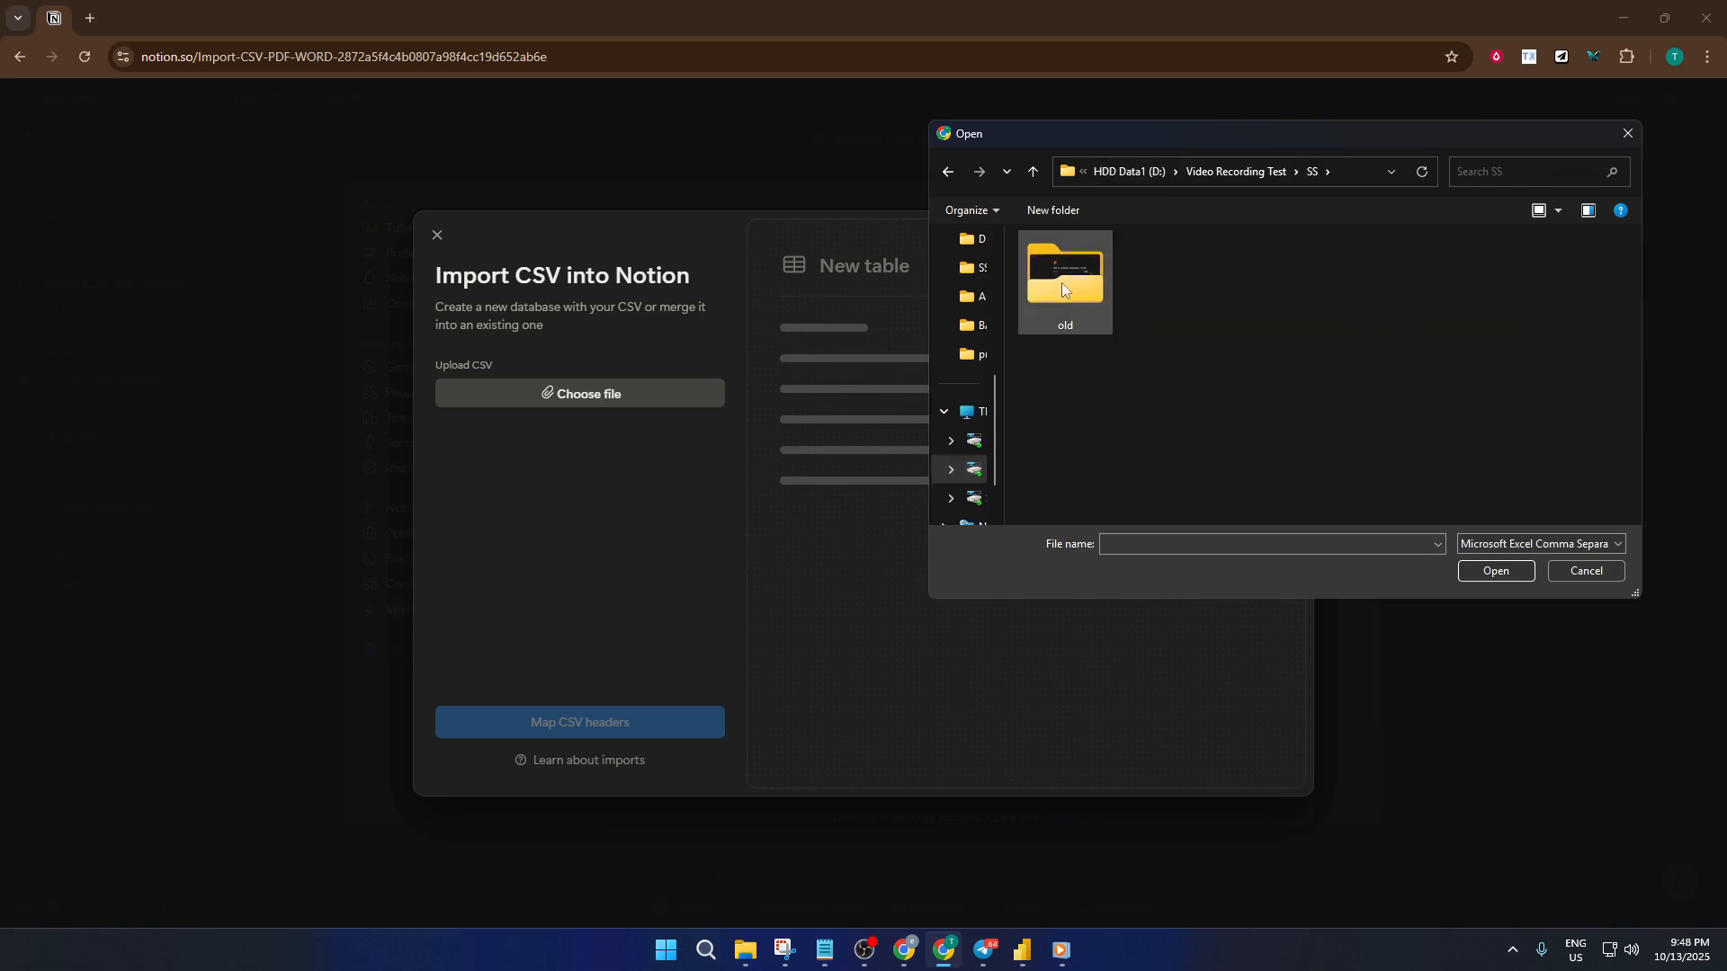
left_click(1216, 173)
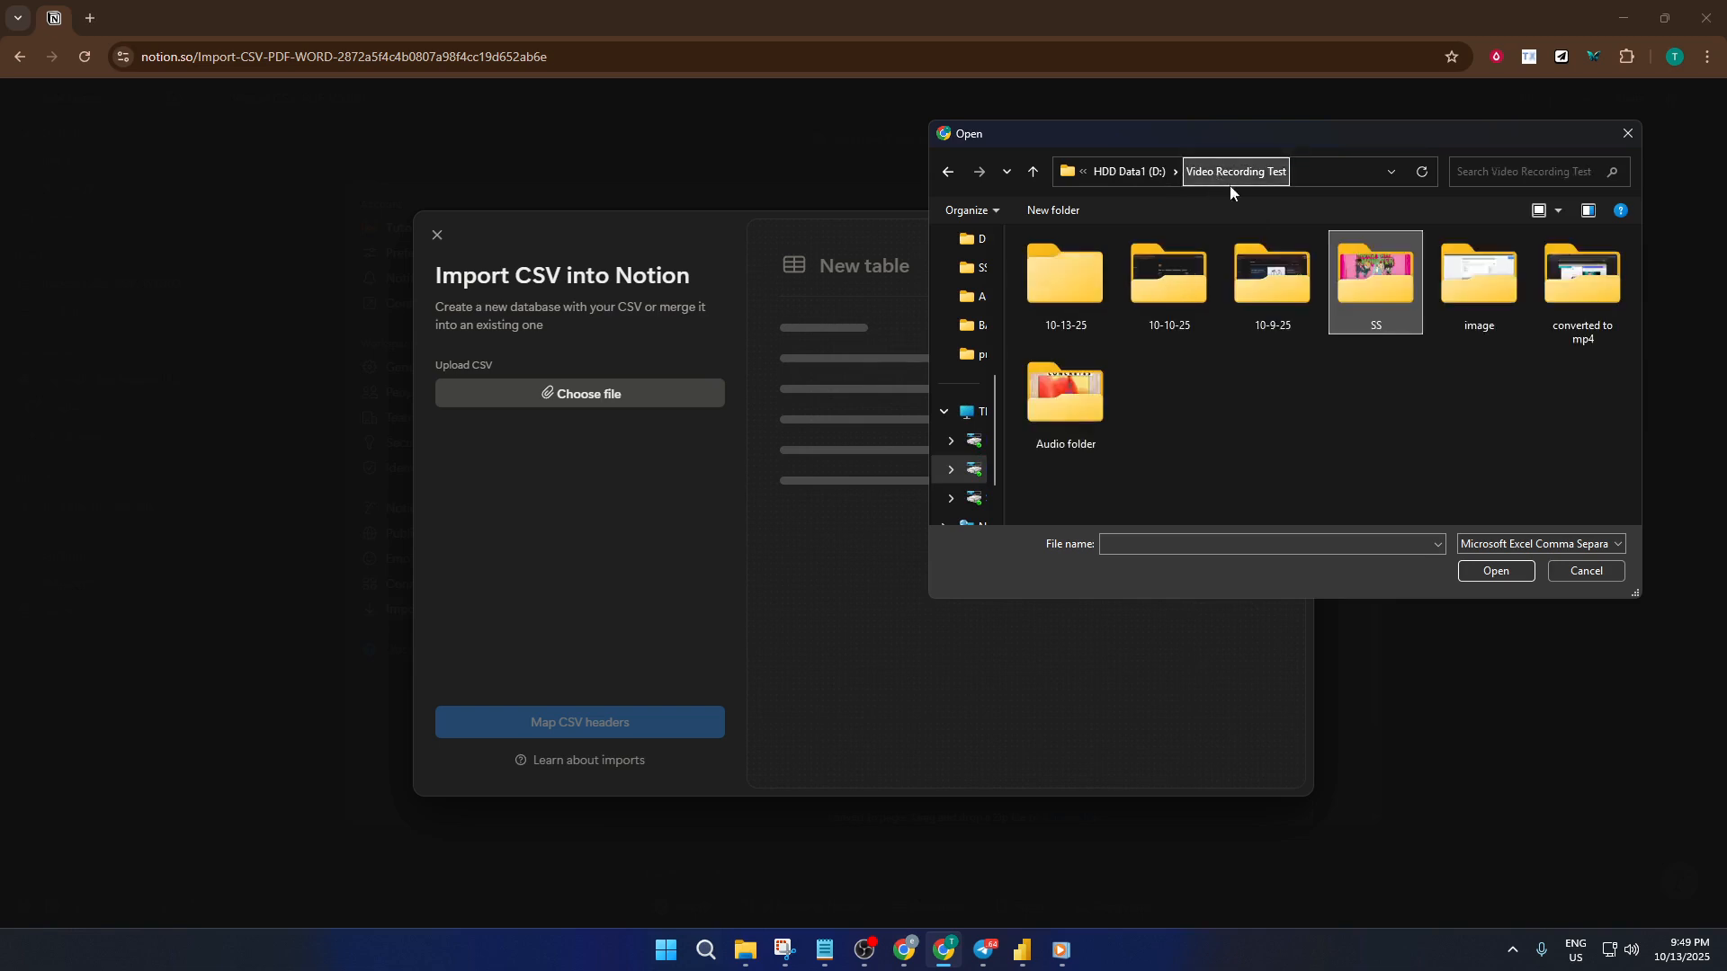
double_click(1479, 284)
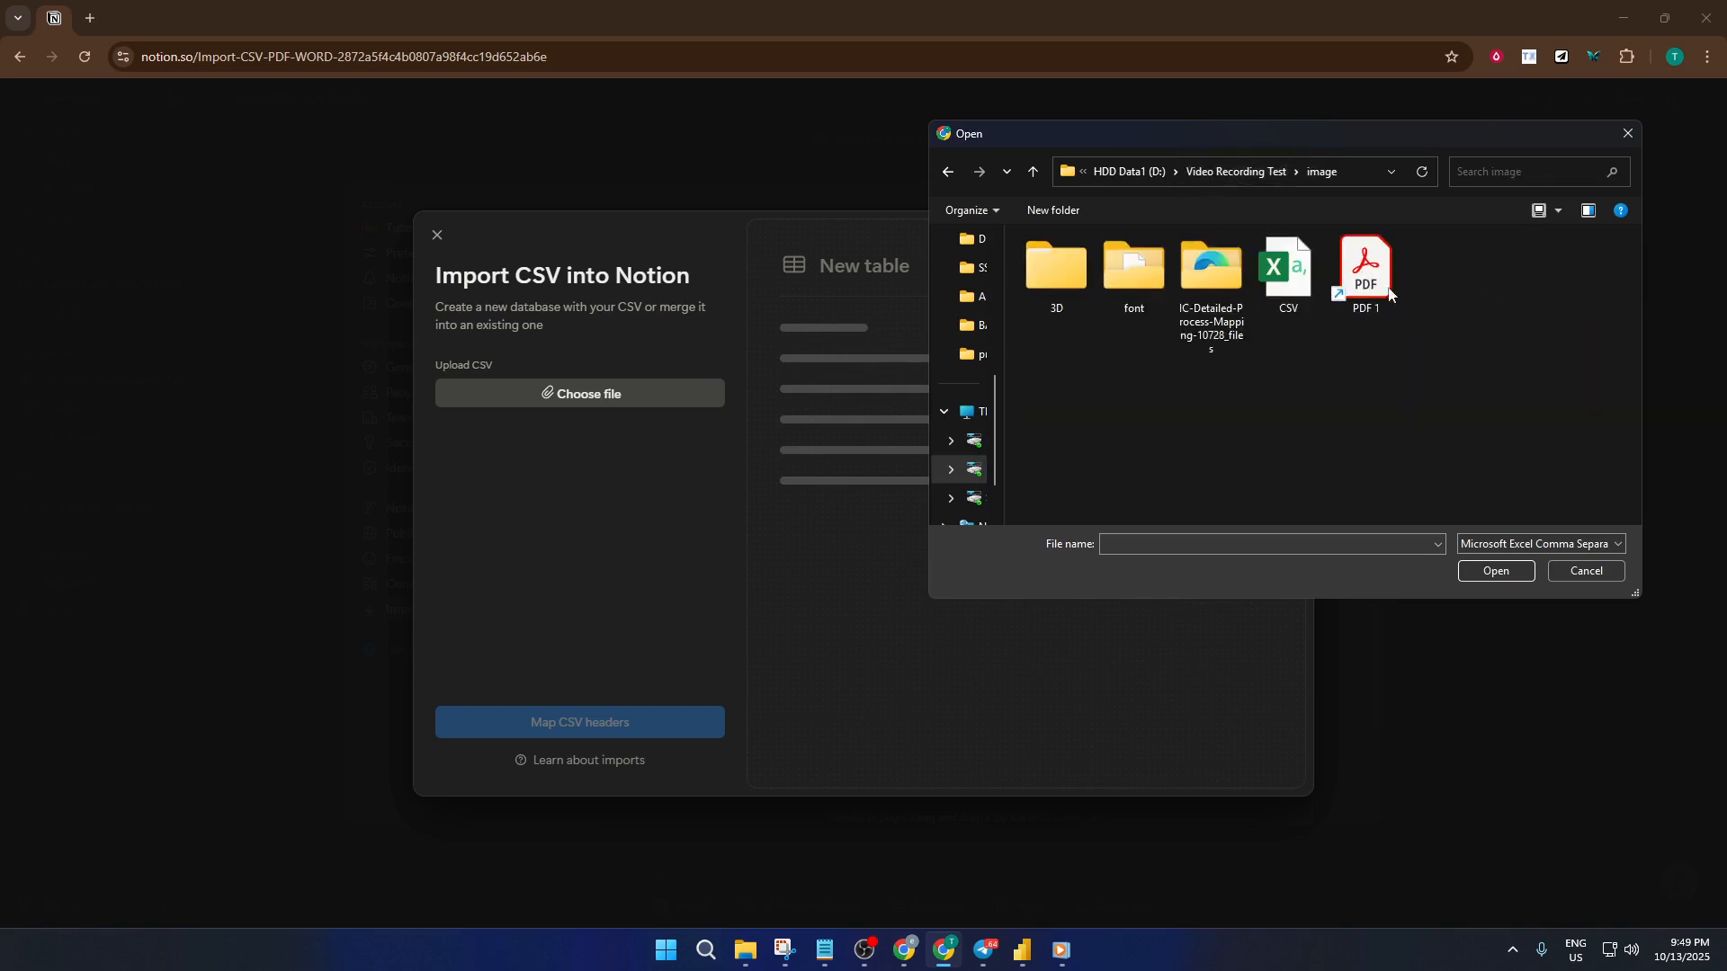
left_click(1300, 289)
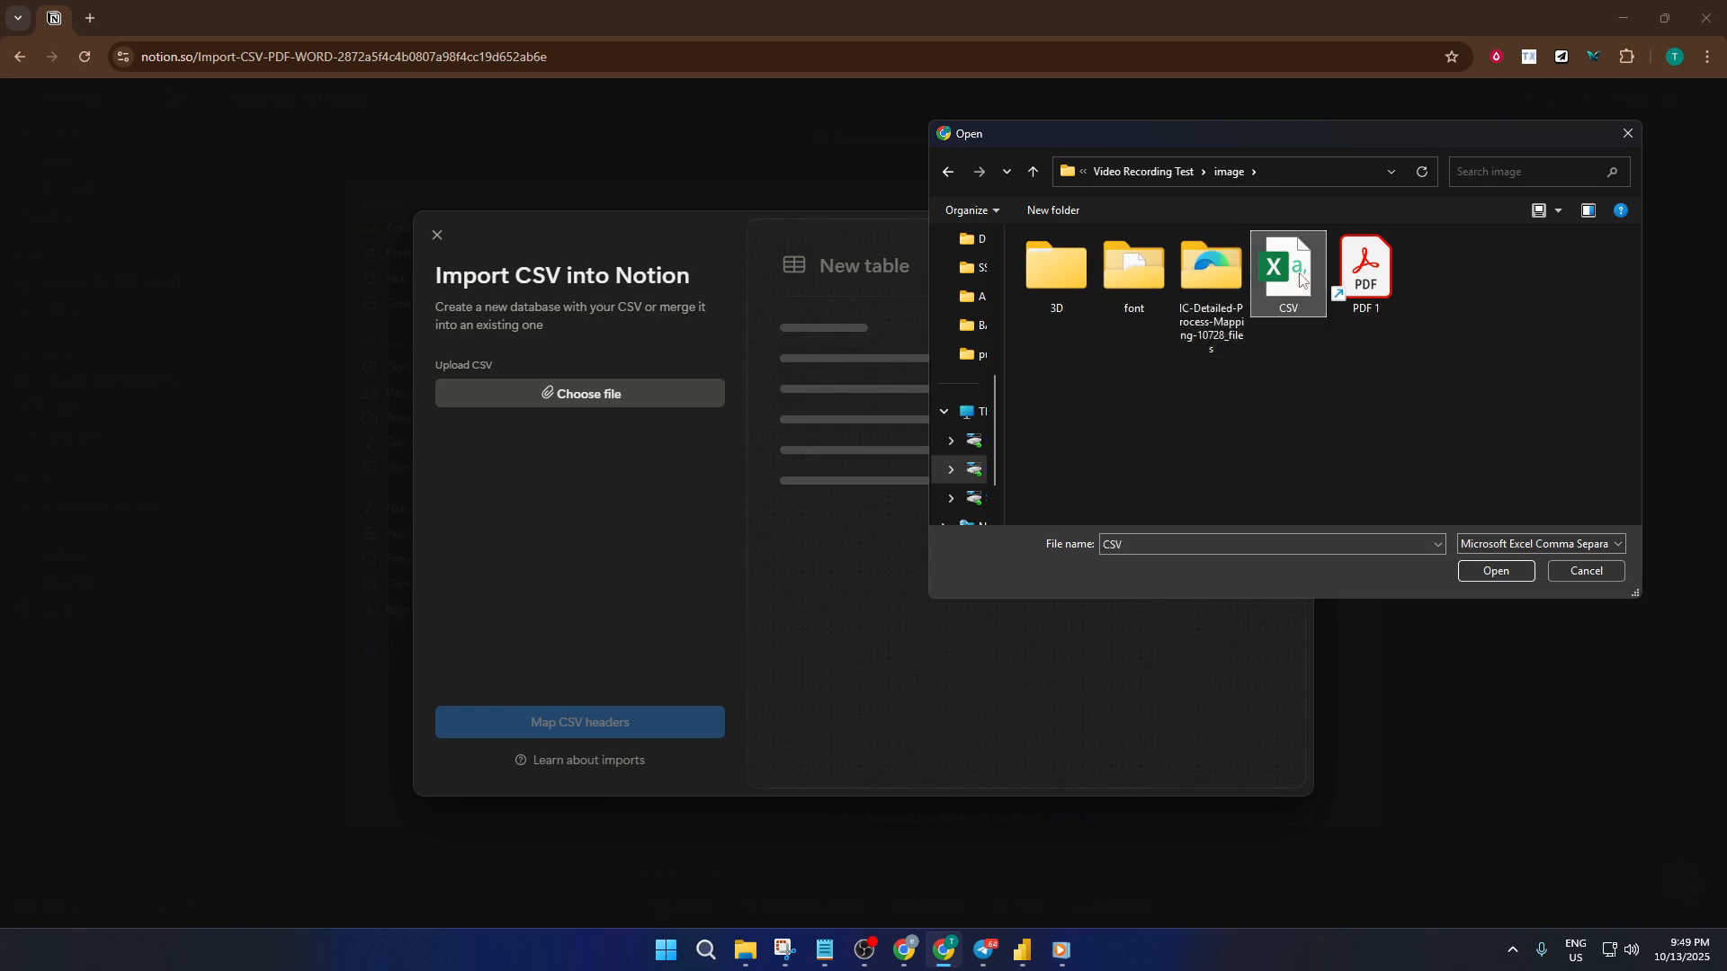
left_click(1498, 576)
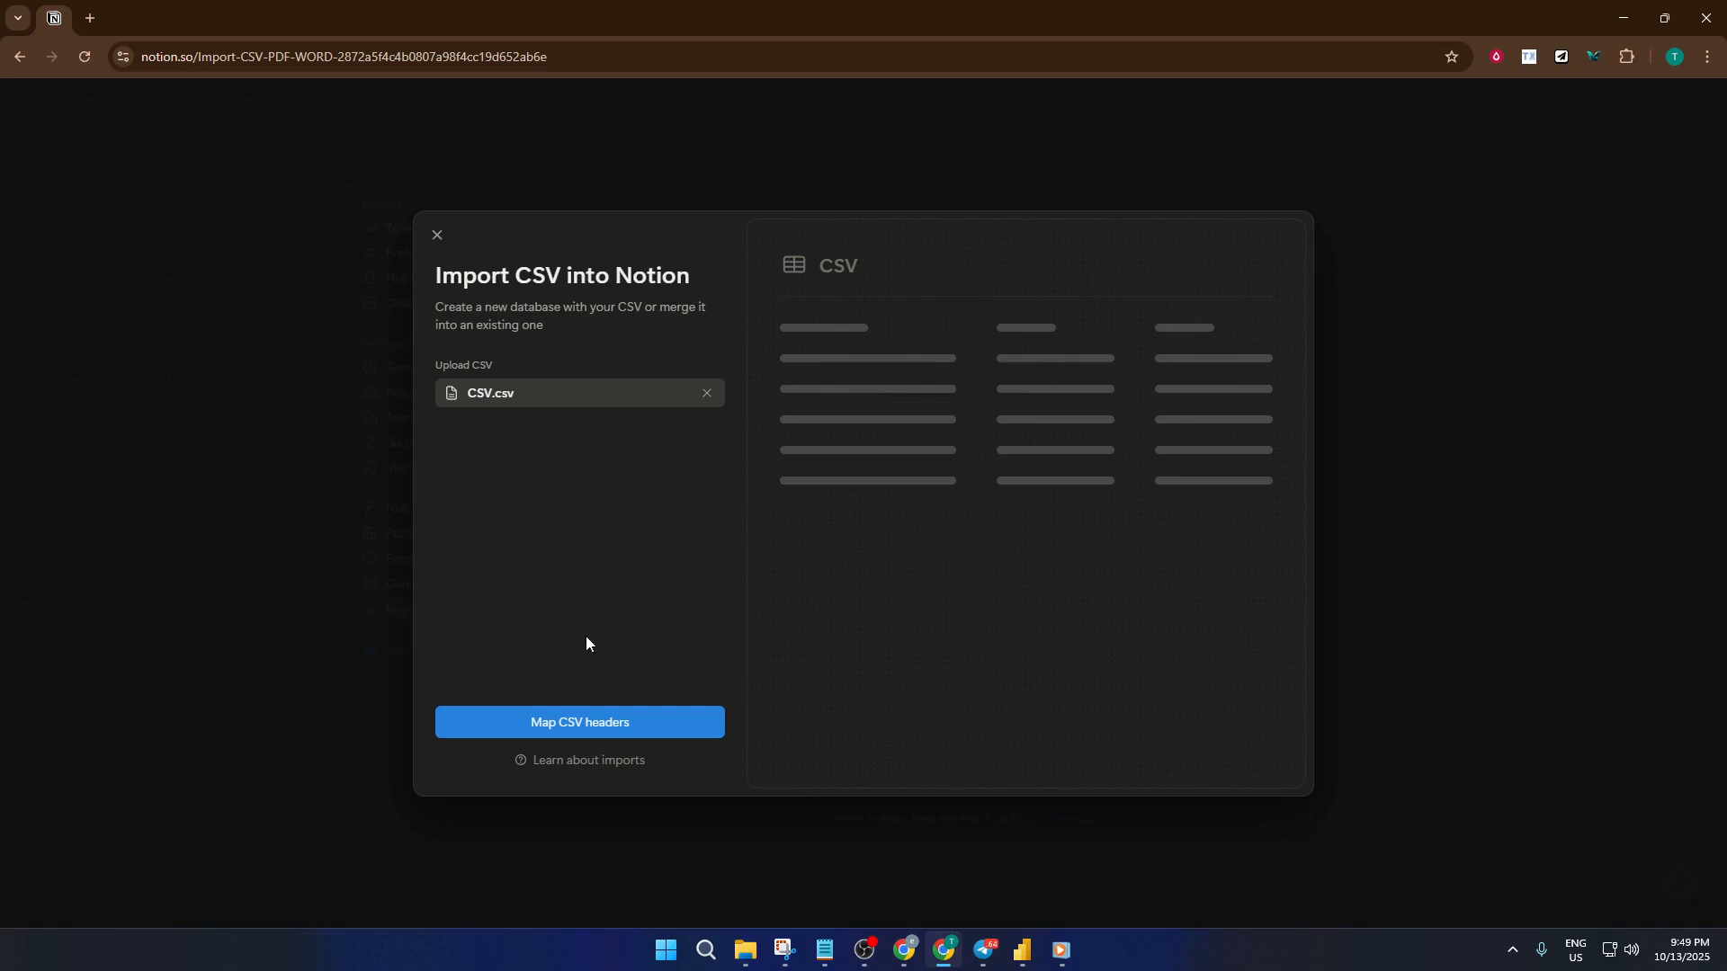
left_click(622, 724)
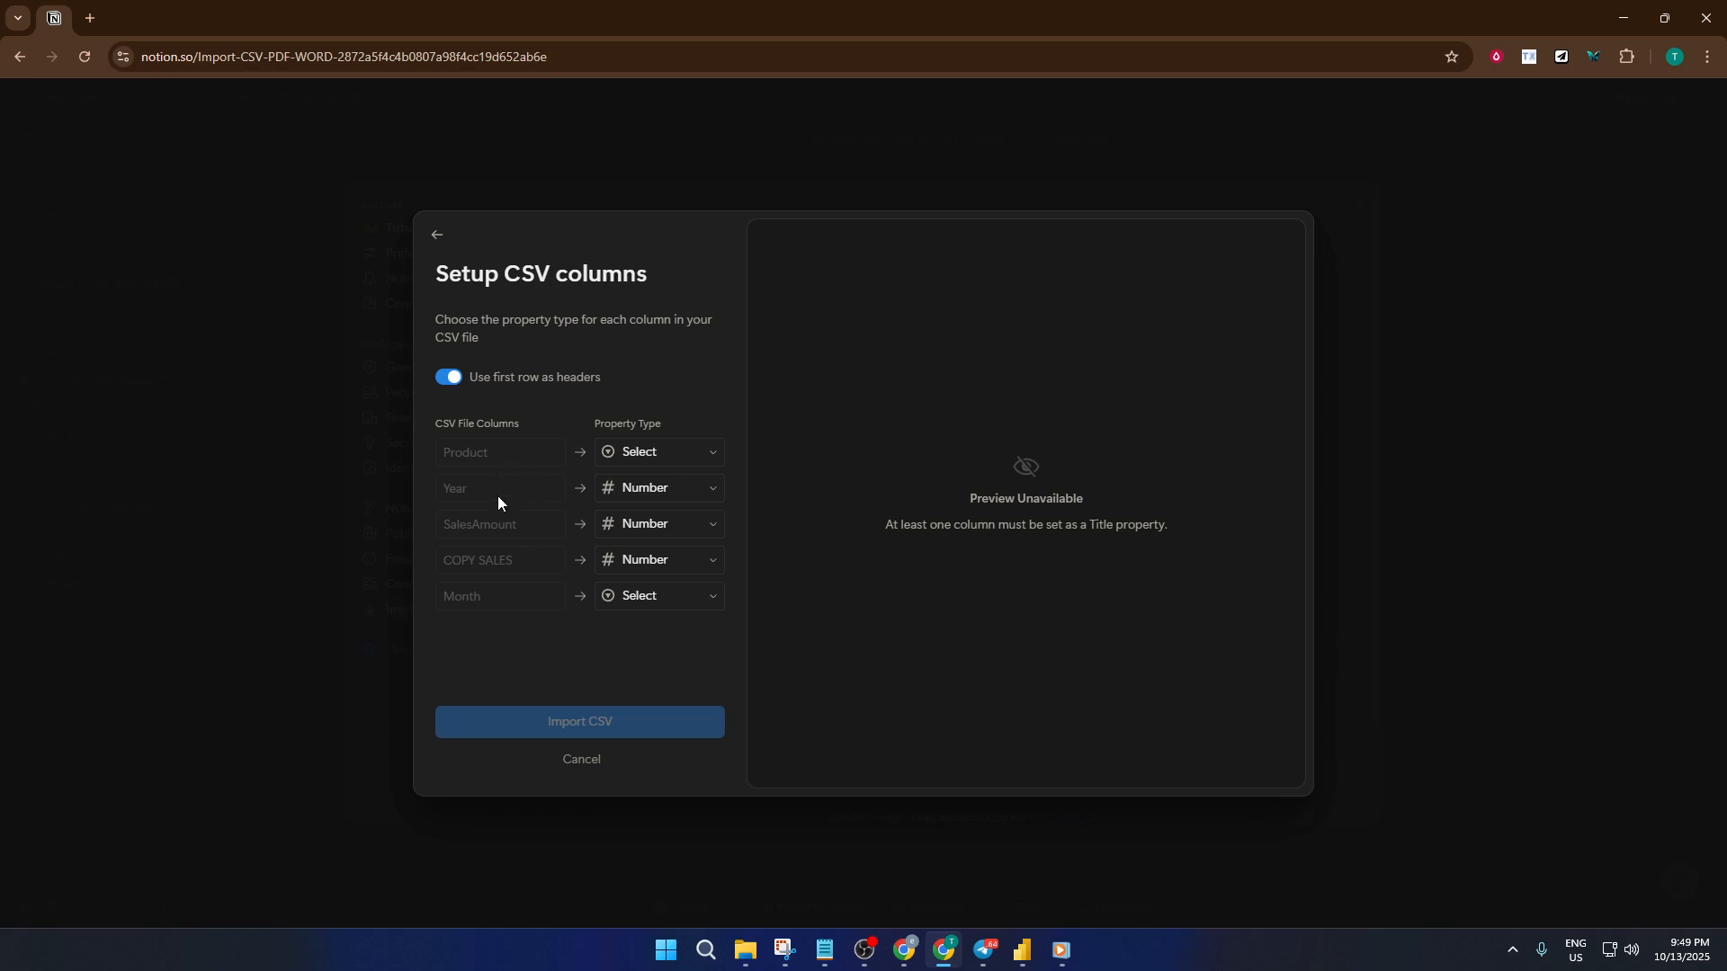
left_click(640, 453)
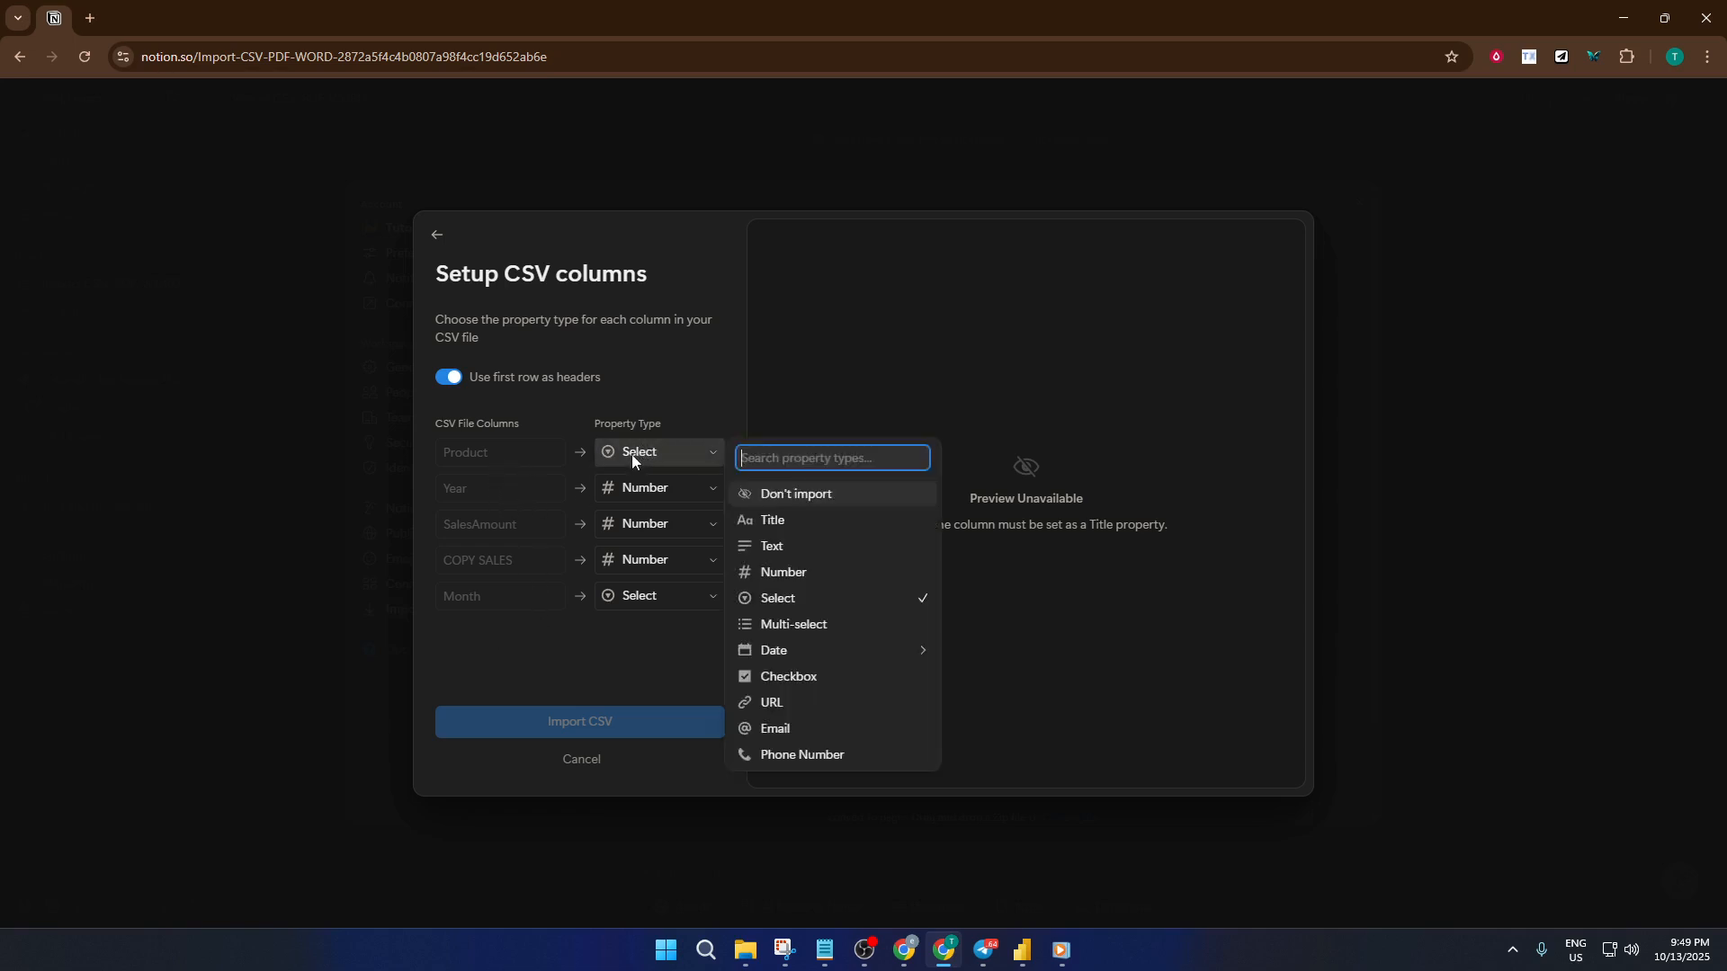
left_click(595, 659)
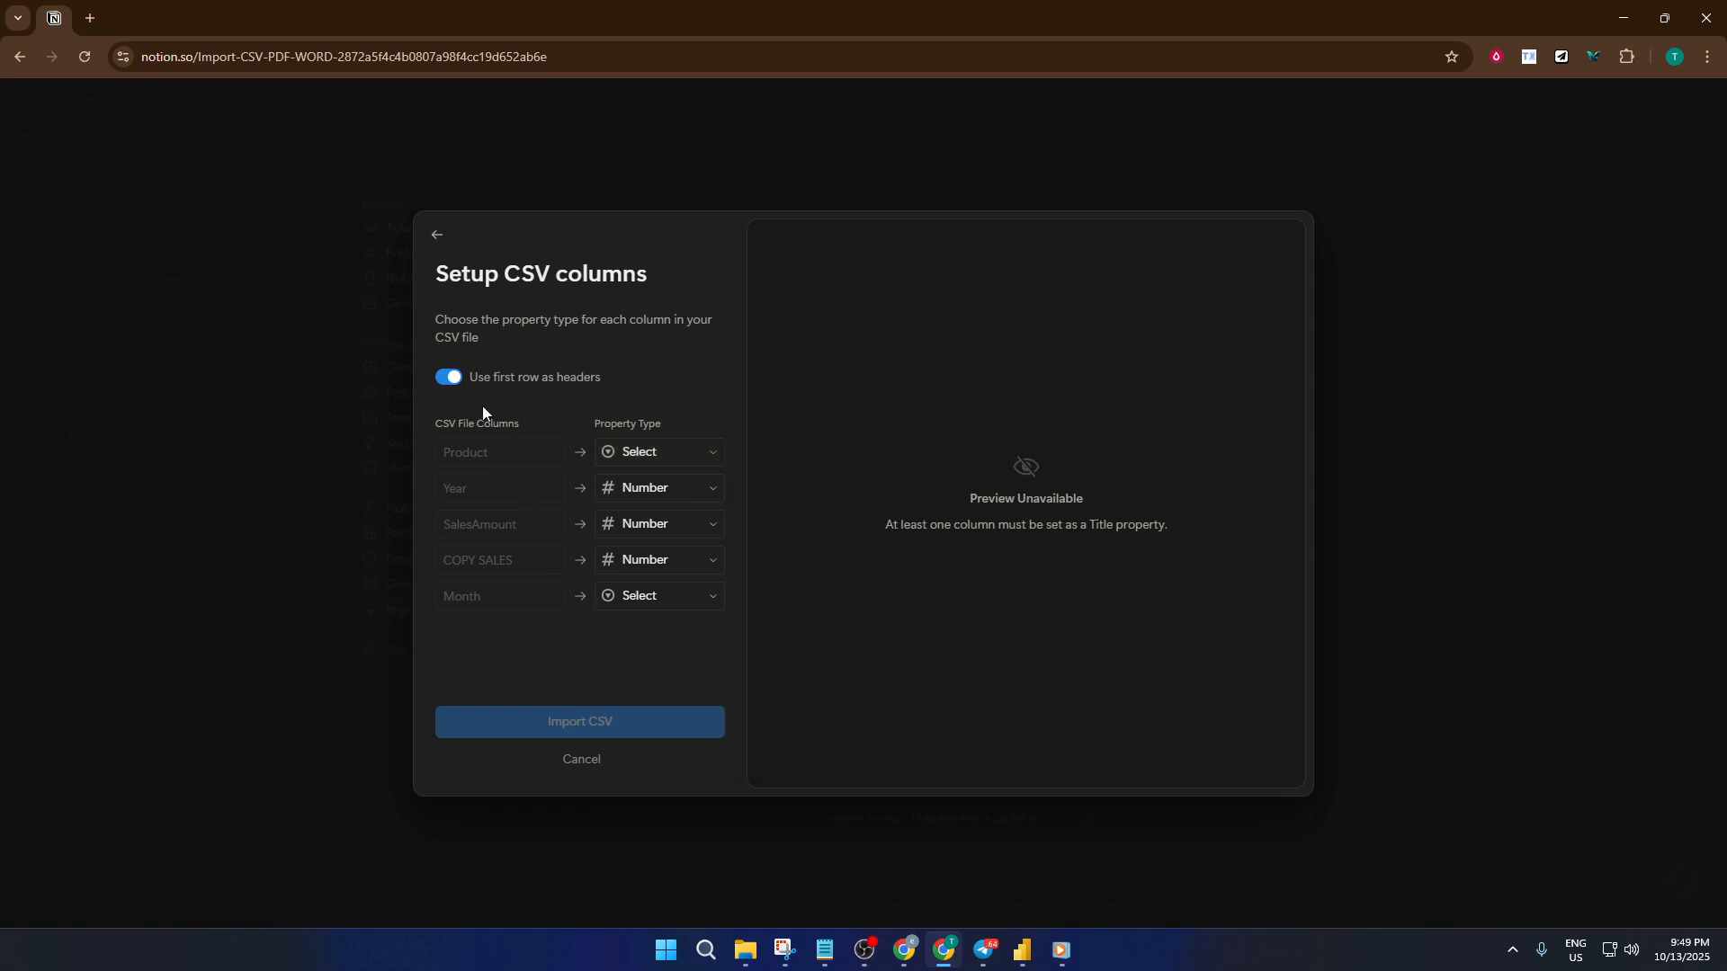
left_click(450, 380)
left_click(449, 379)
left_click(658, 452)
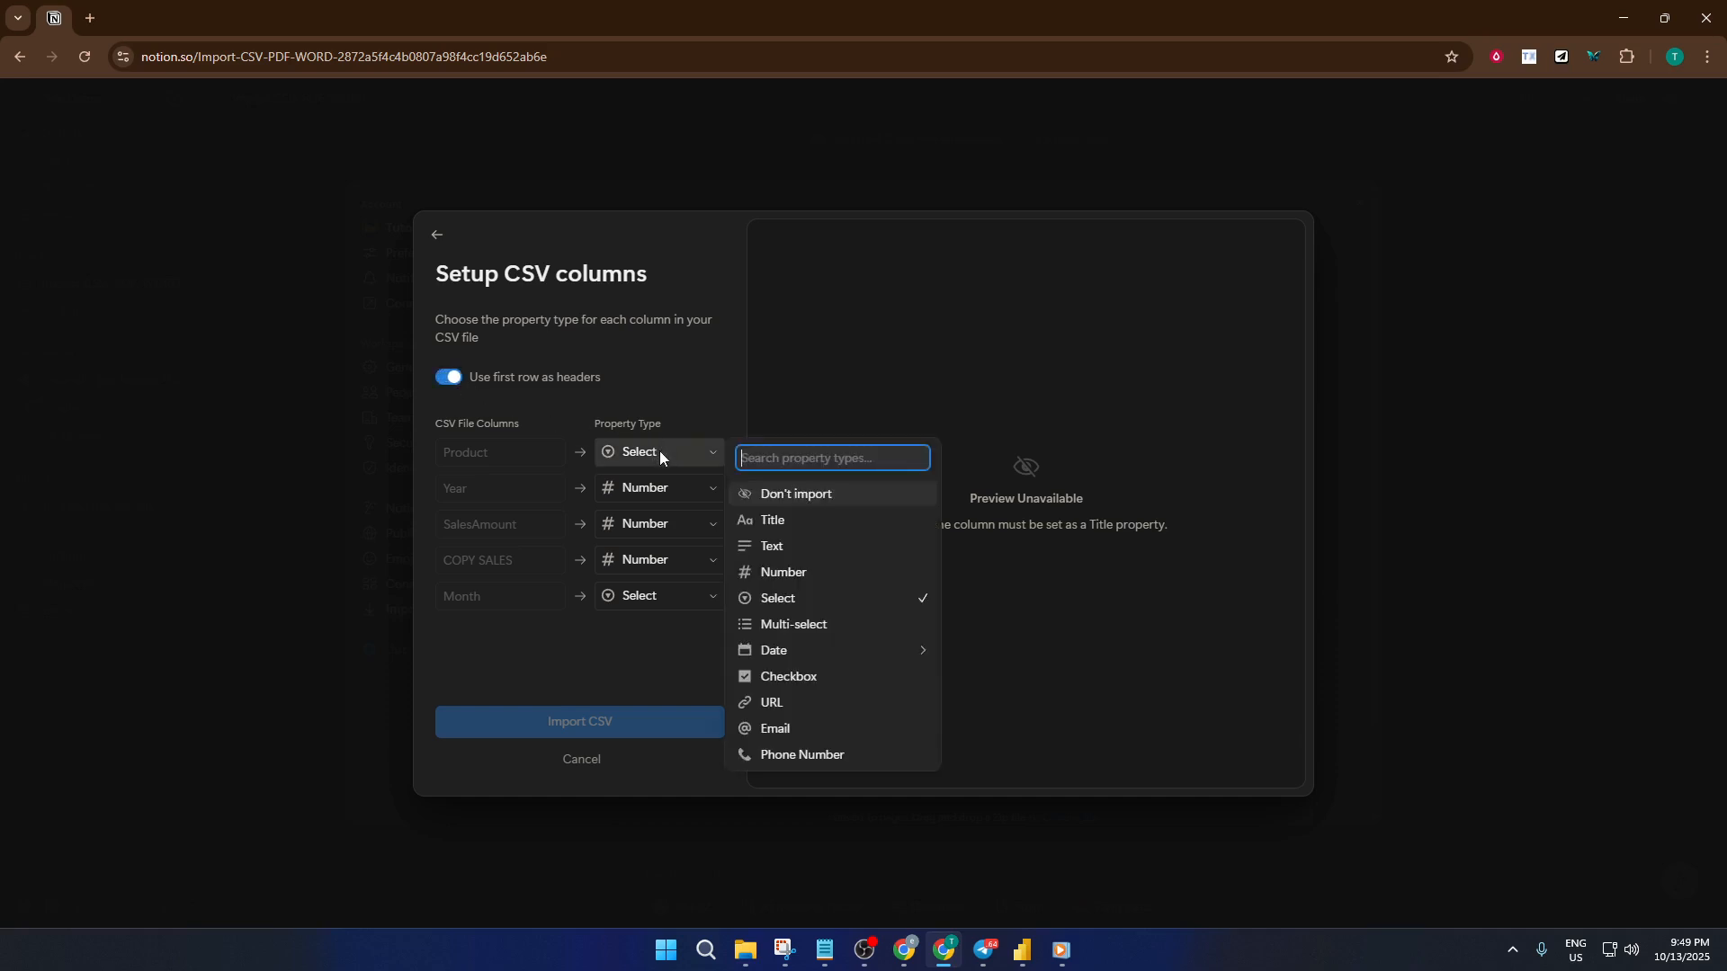
left_click(661, 450)
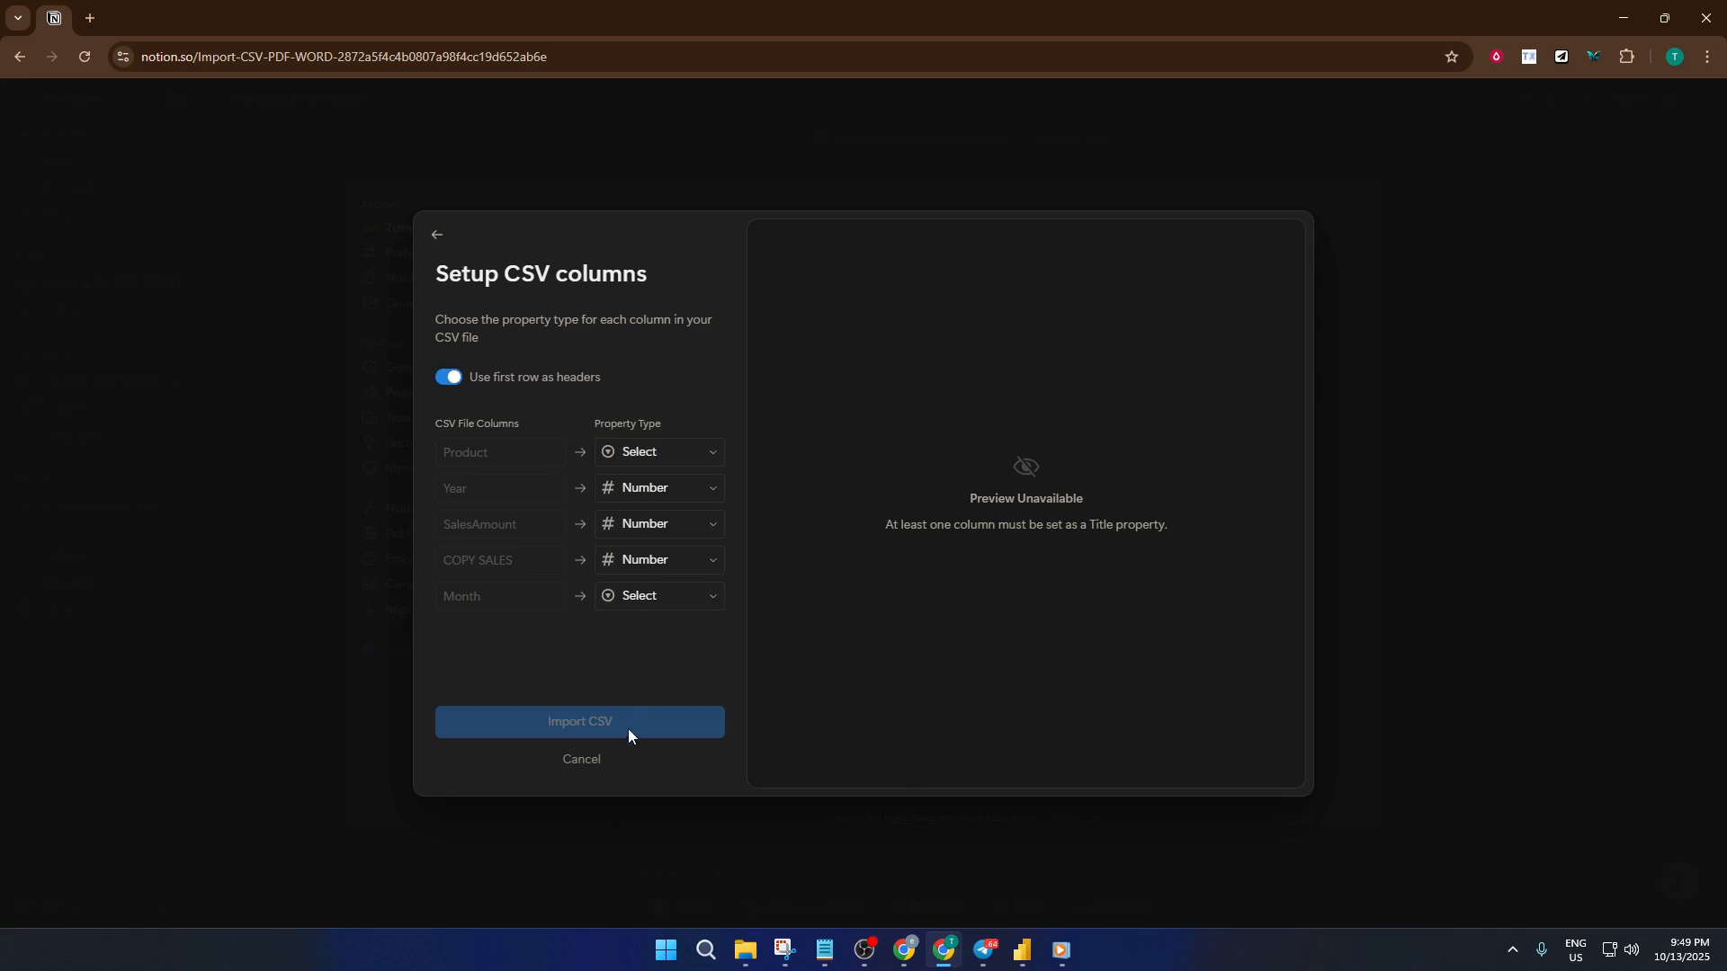
left_click(699, 594)
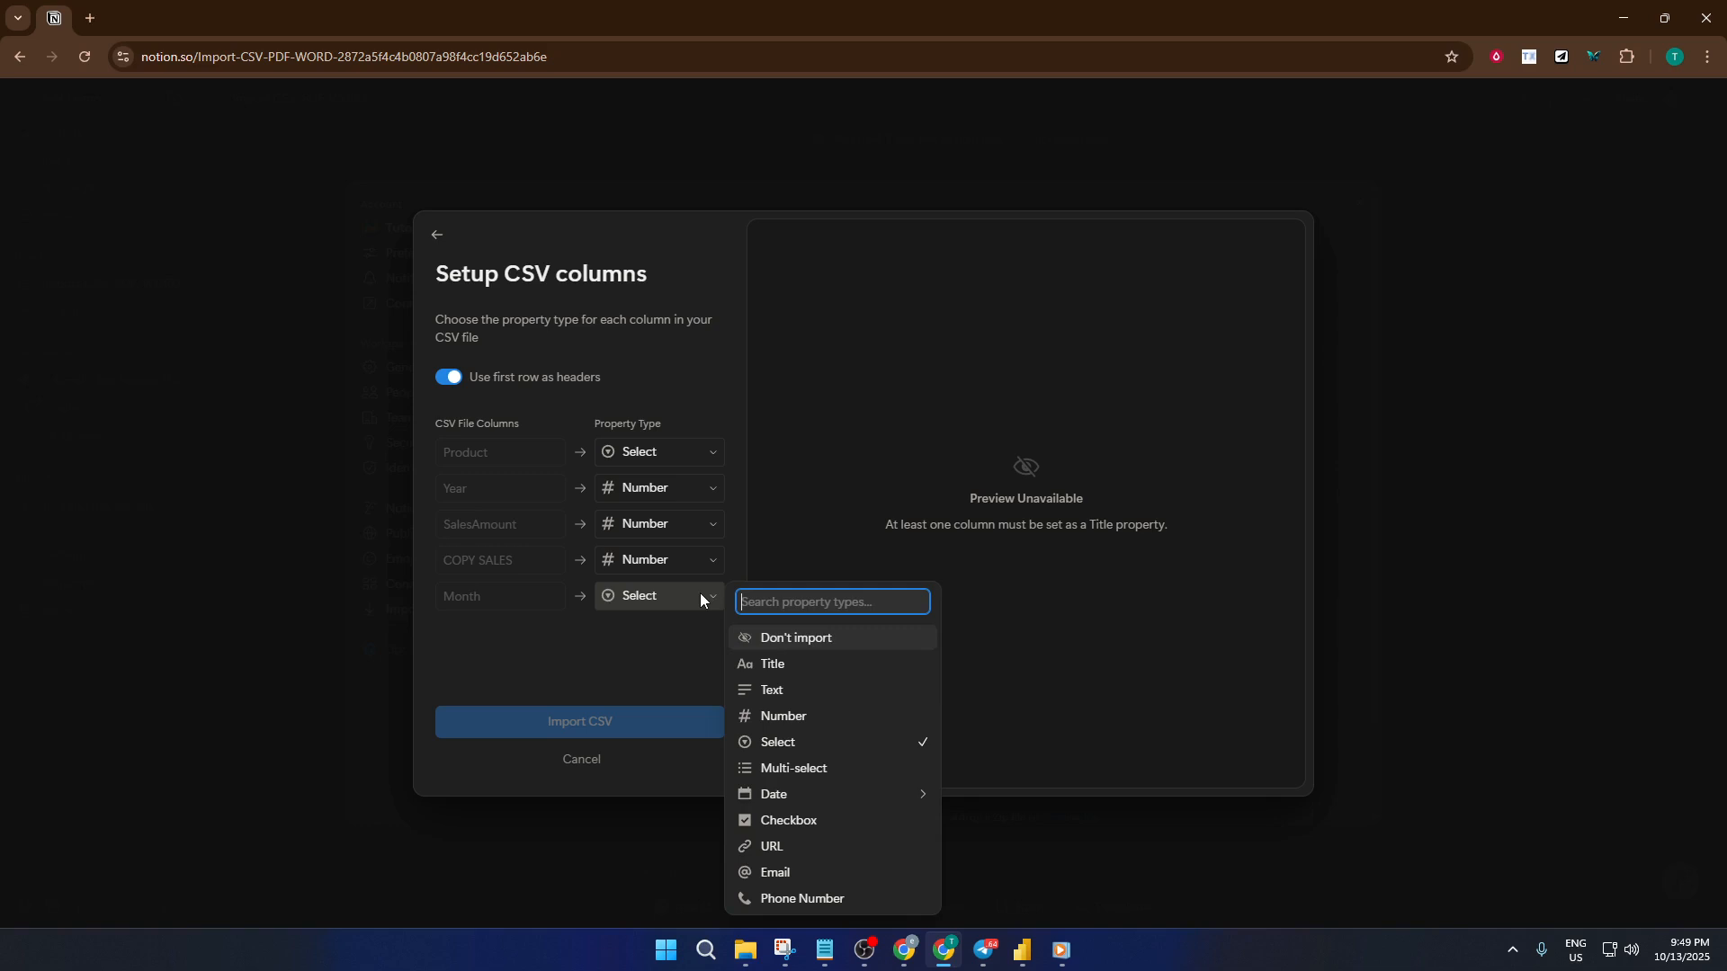
left_click(687, 461)
- Set the Product column's property type to Title and keep the Year column as Number
left_click(688, 456)
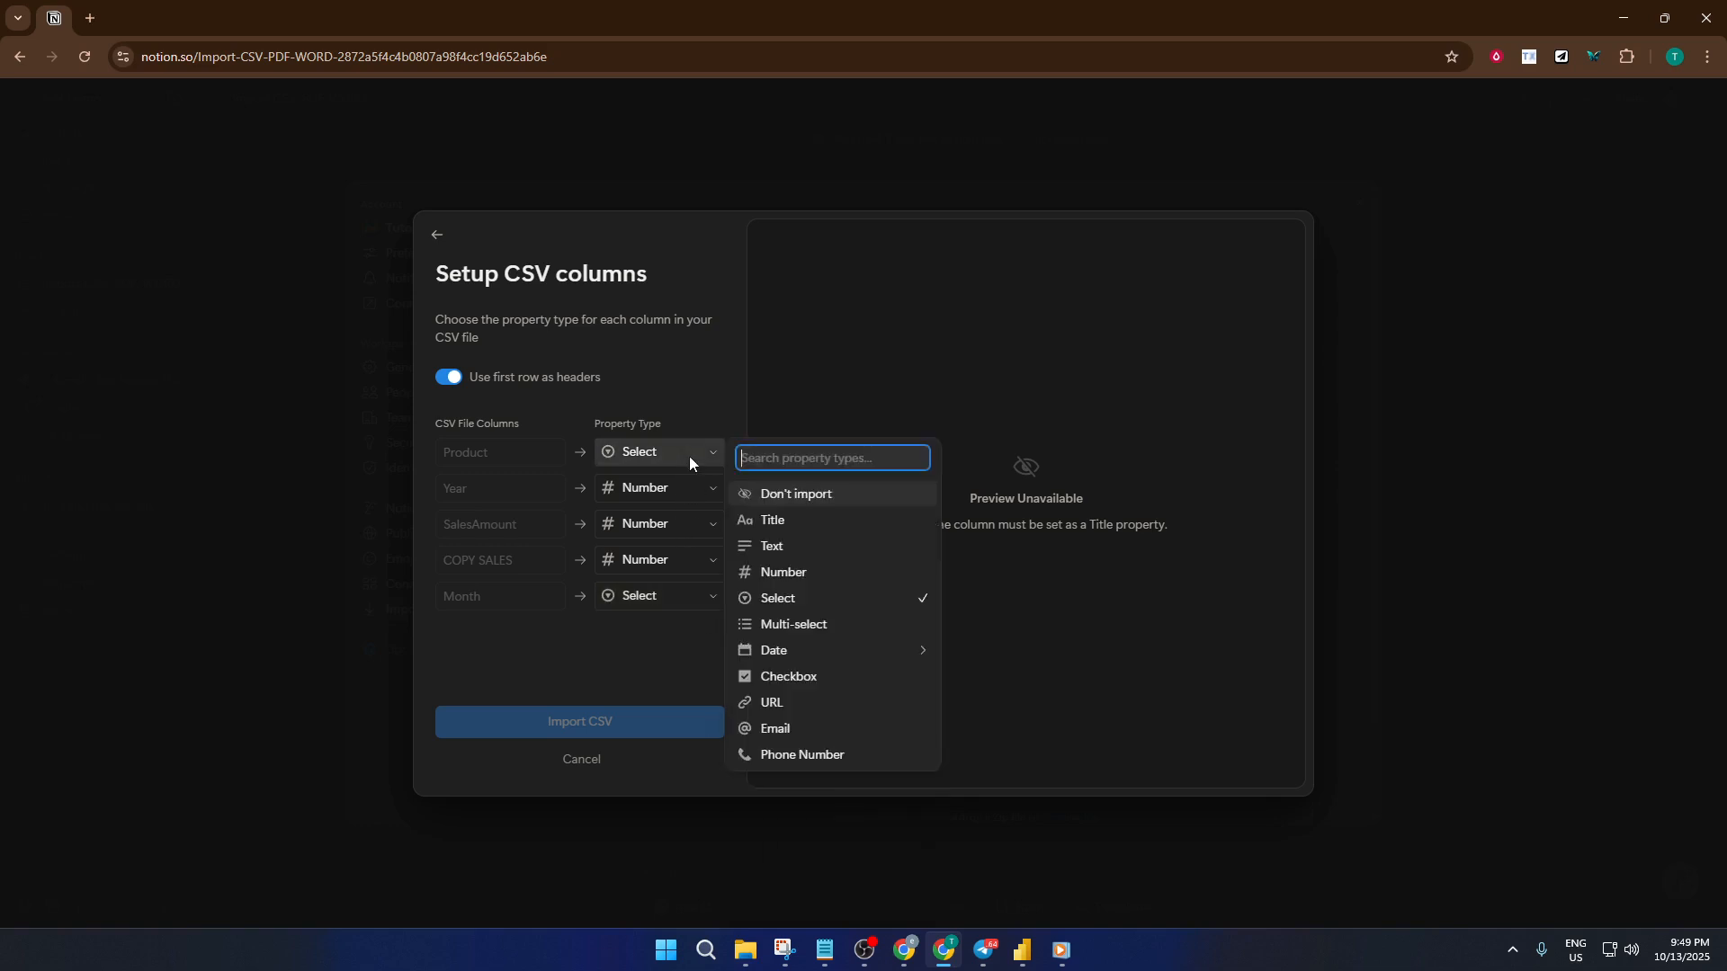
left_click(772, 520)
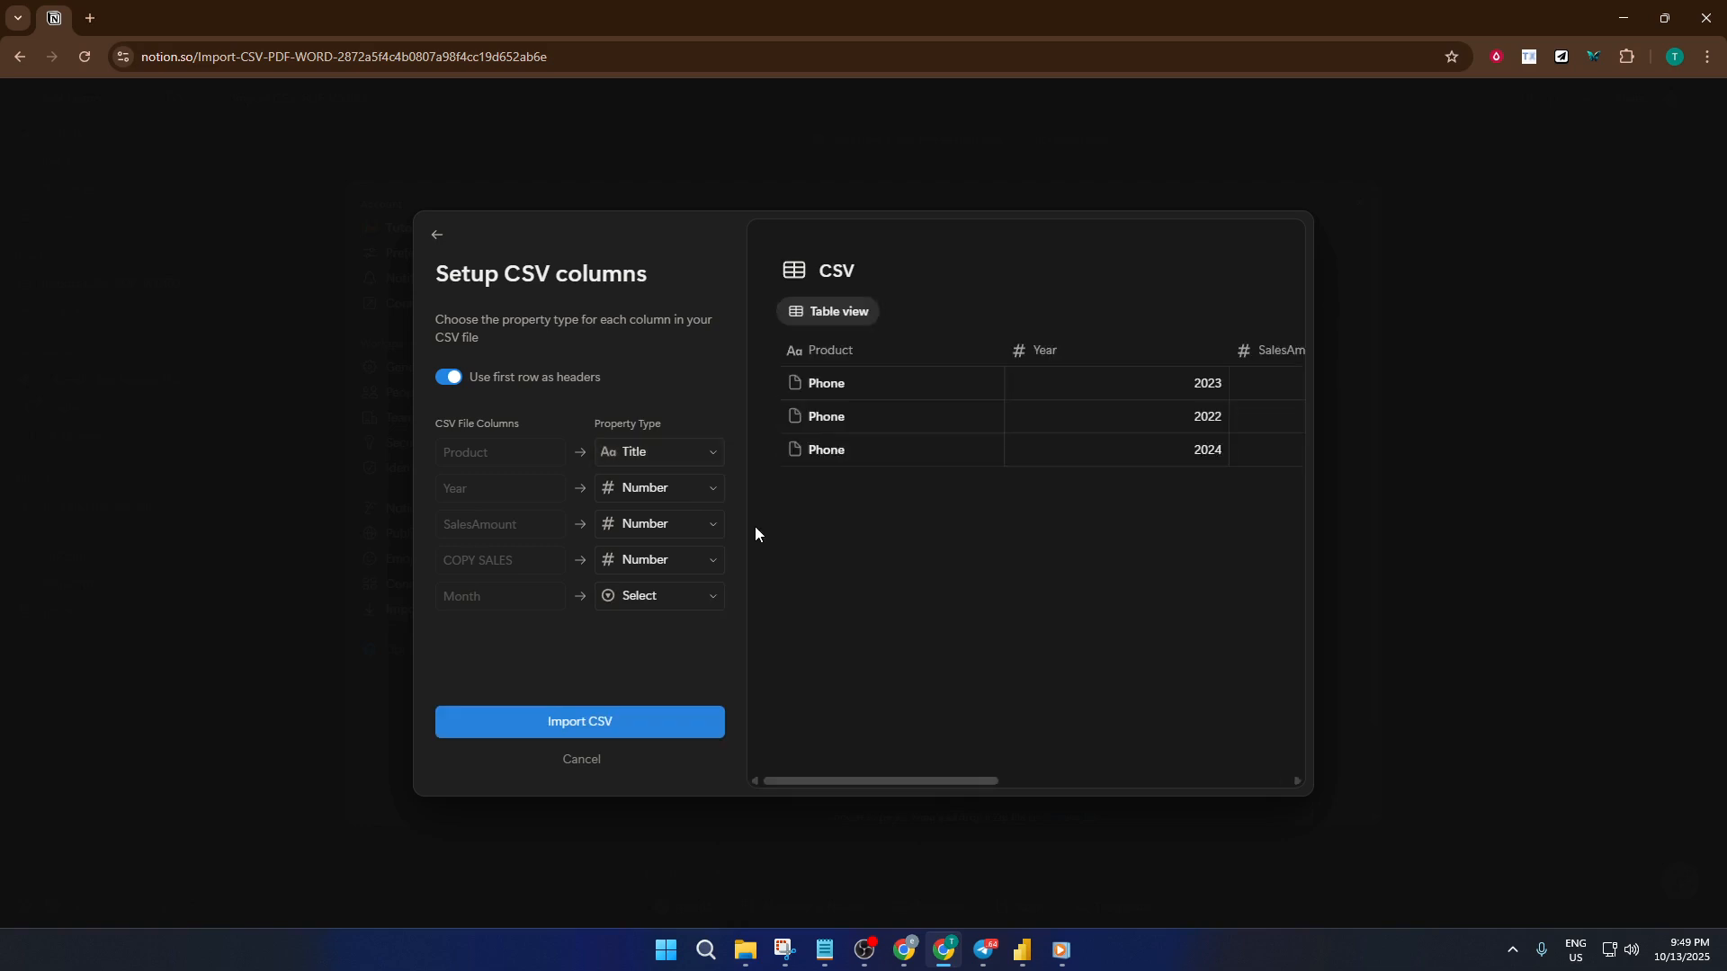
left_click(685, 495)
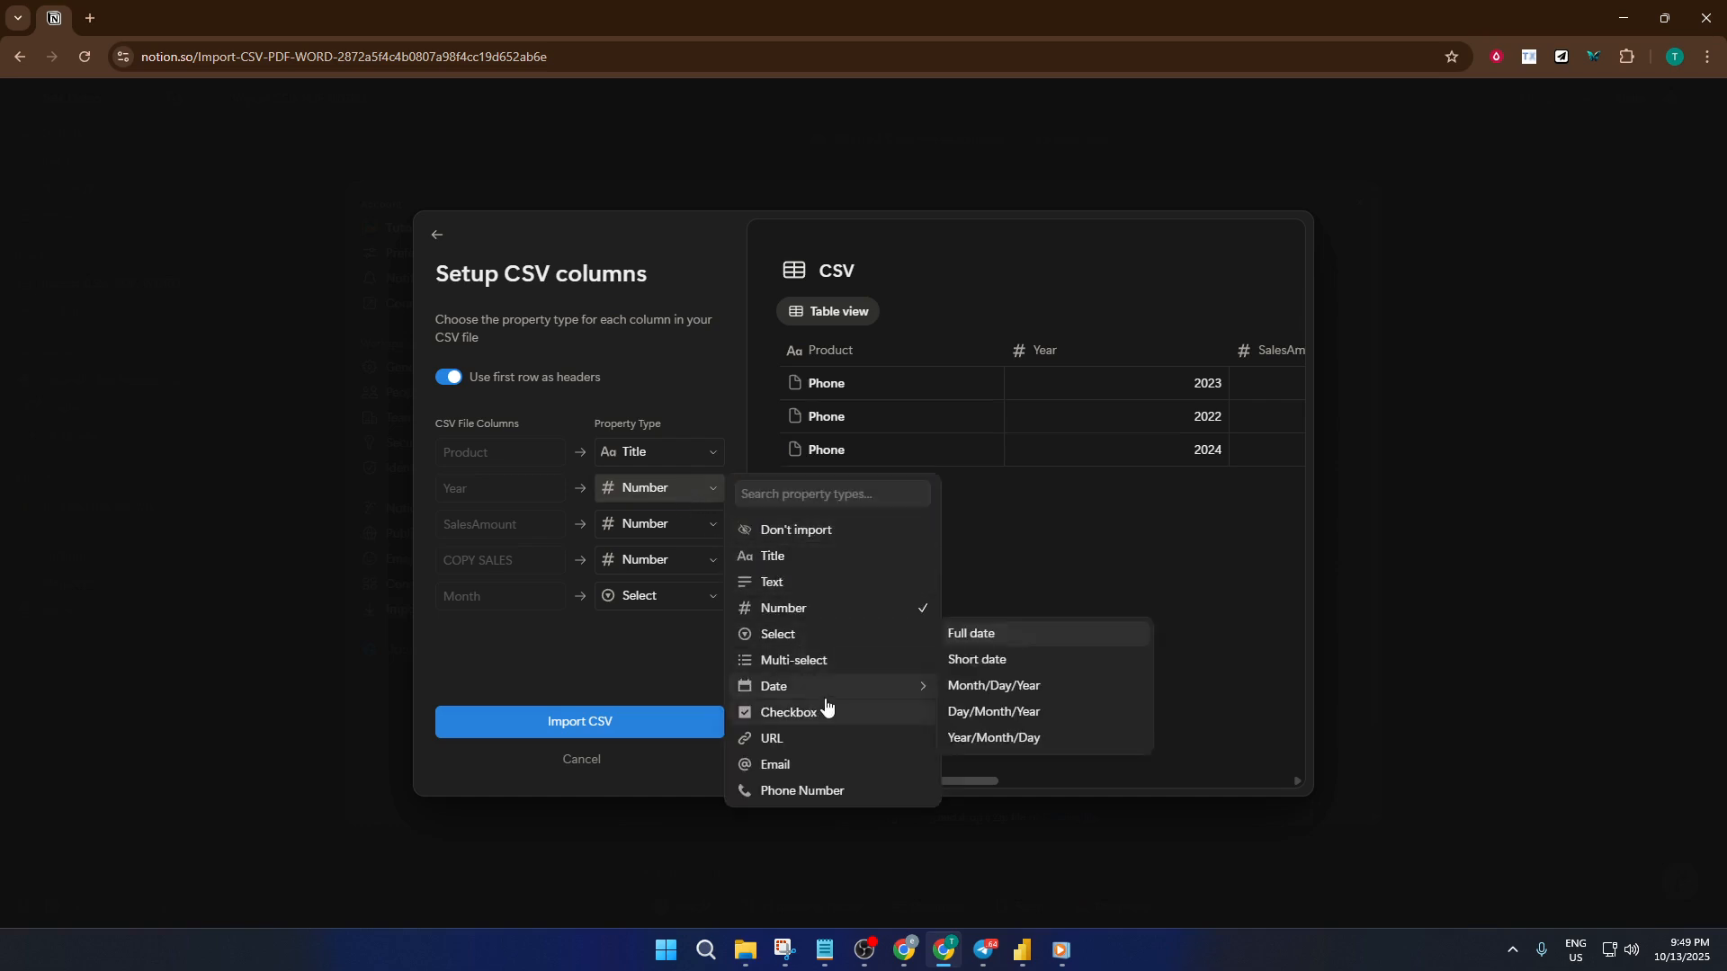
mouse_move(825, 694)
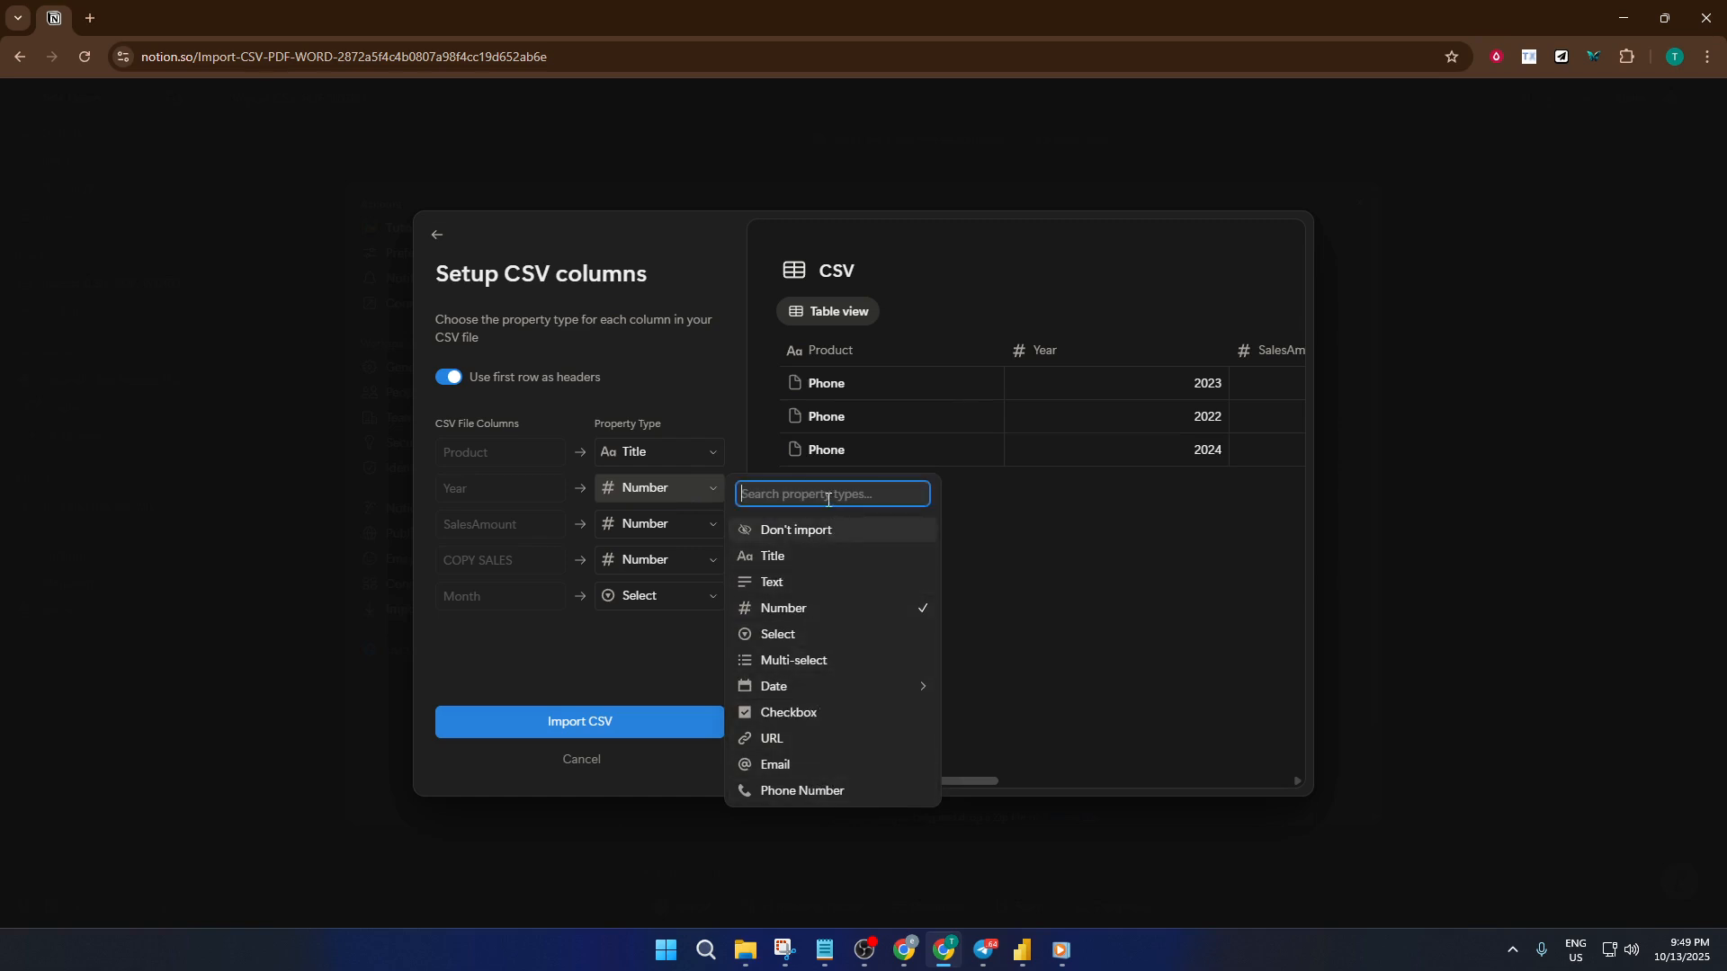
left_click(784, 612)
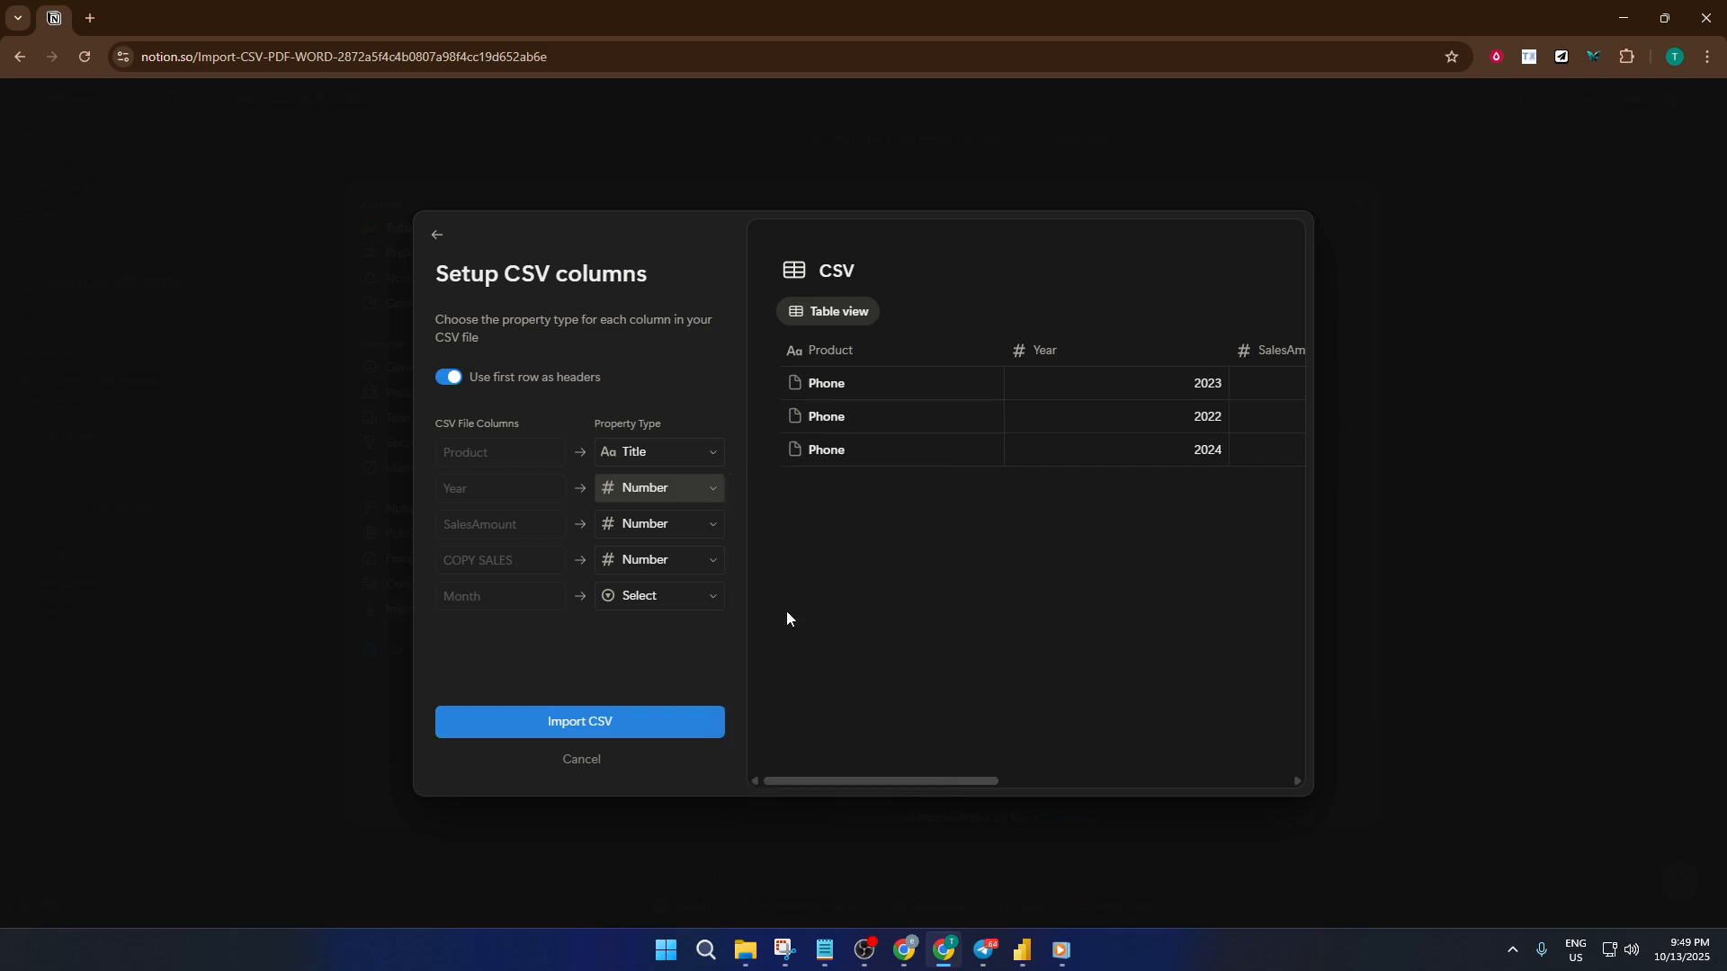
- Leave the SalesAmount column as Number and import the CSV as a new database
left_click(676, 531)
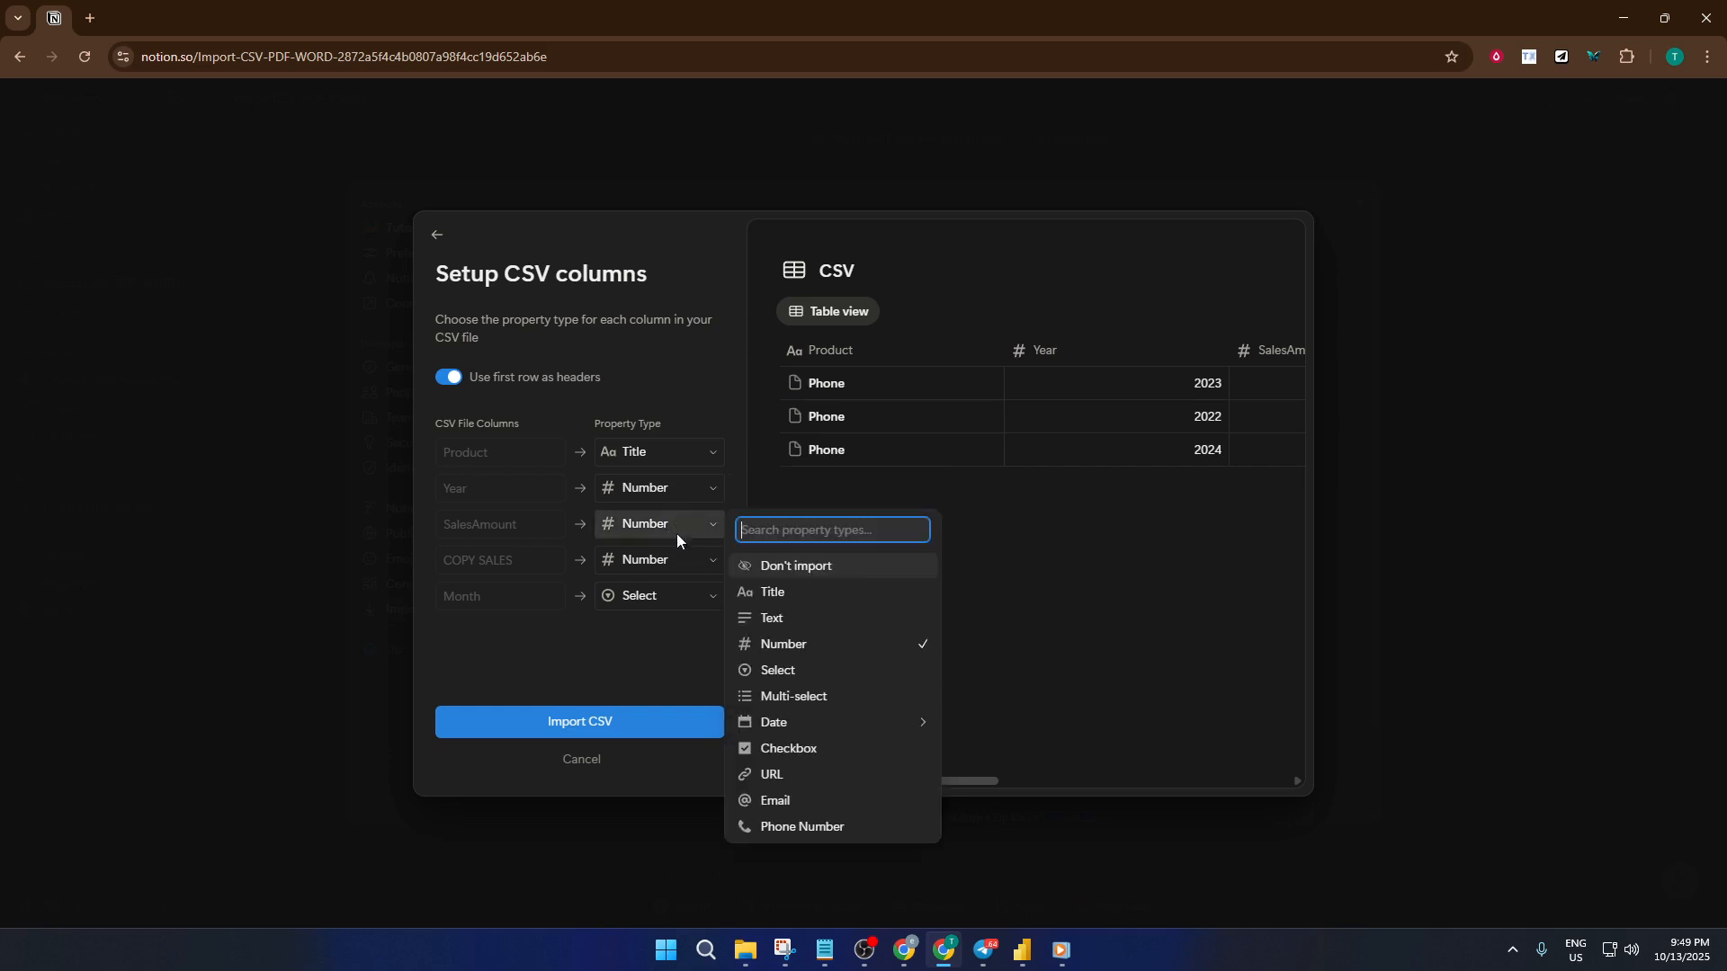
left_click(635, 616)
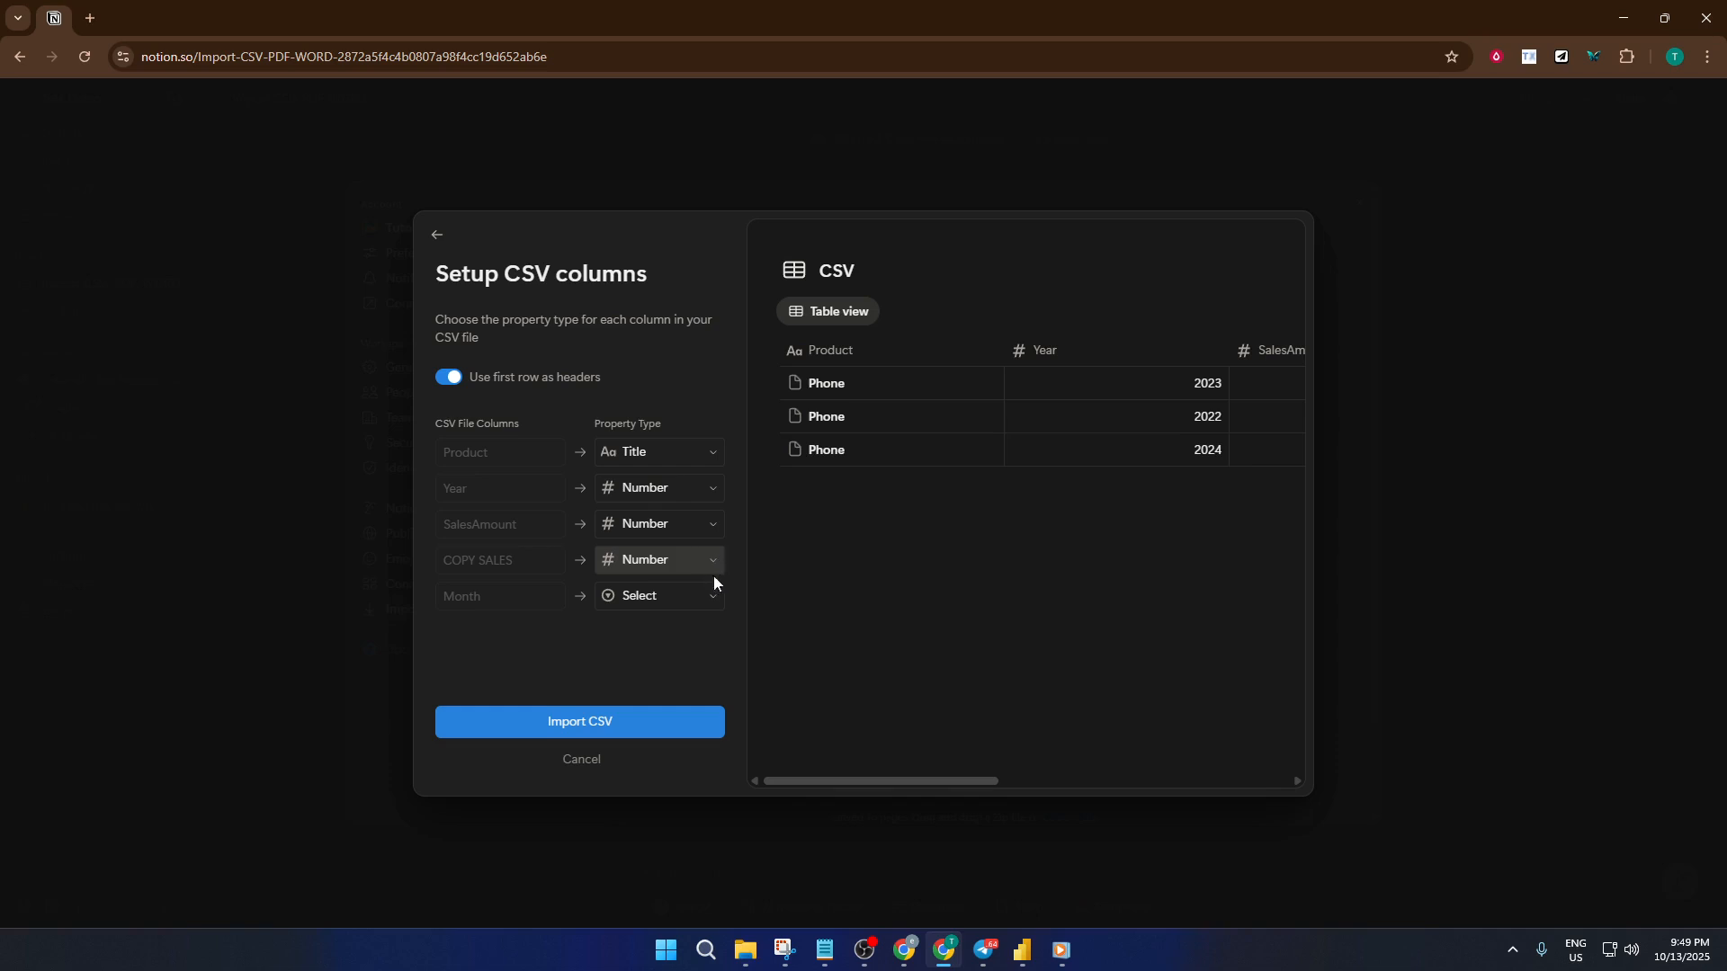
left_click(671, 718)
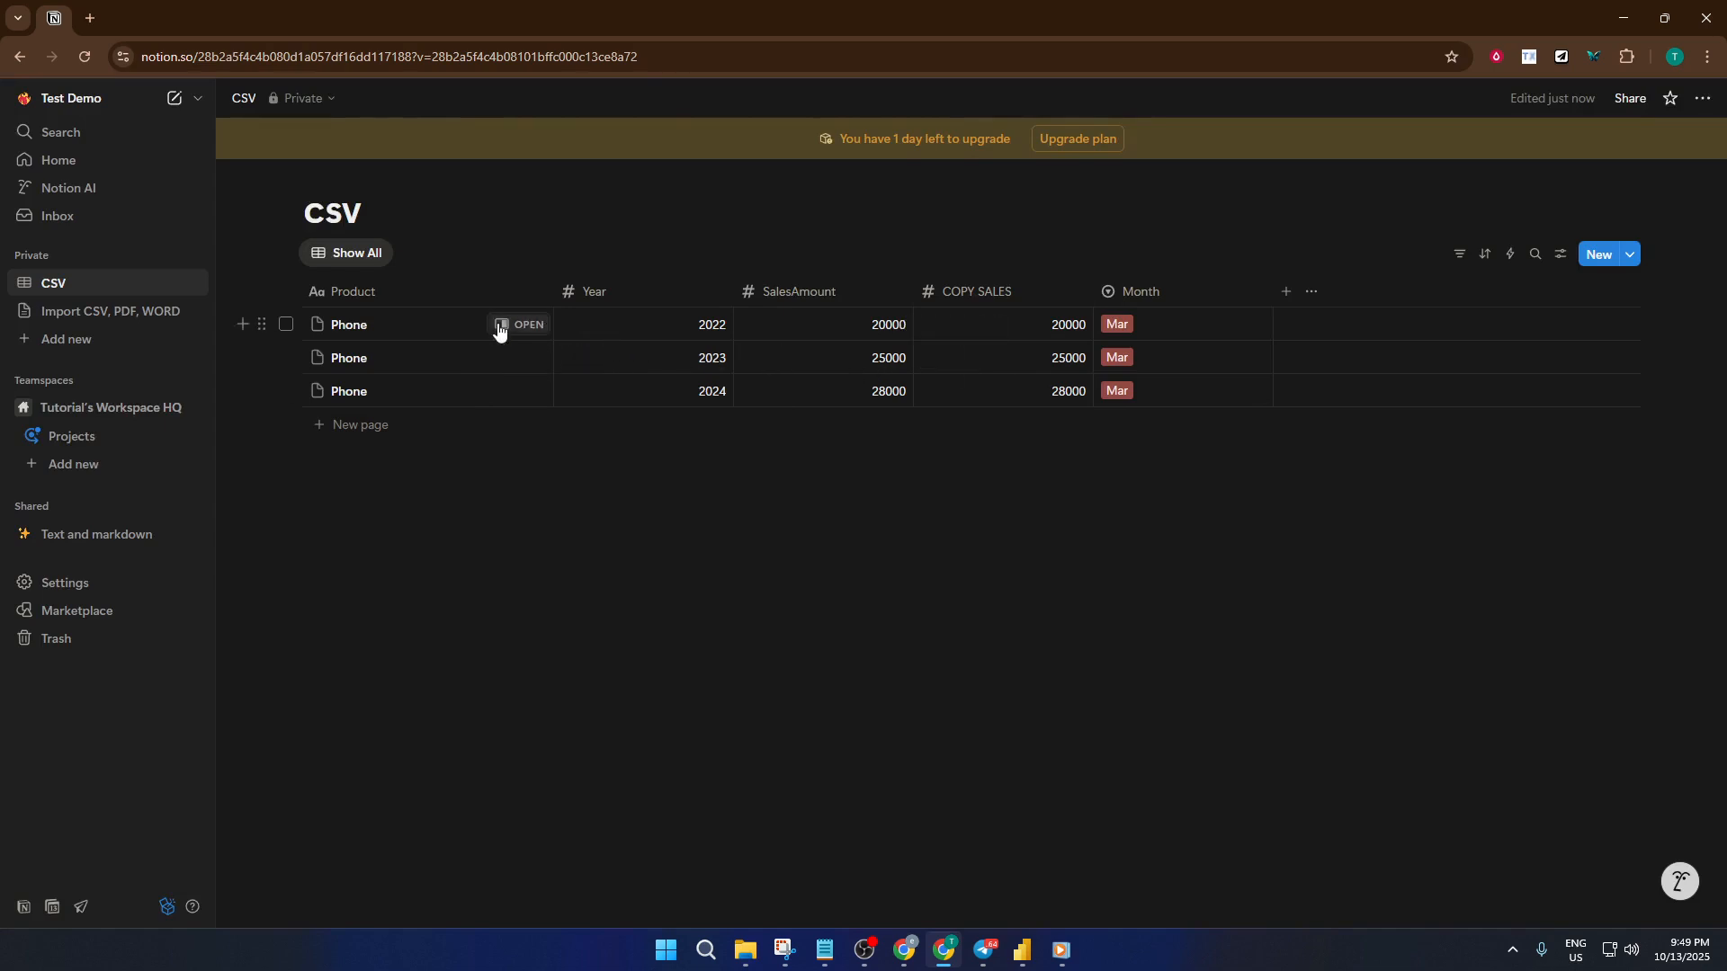
- Return to the Import CSV, PDF, WORD page and import the file PDF 1 through the PDF import
left_click(142, 313)
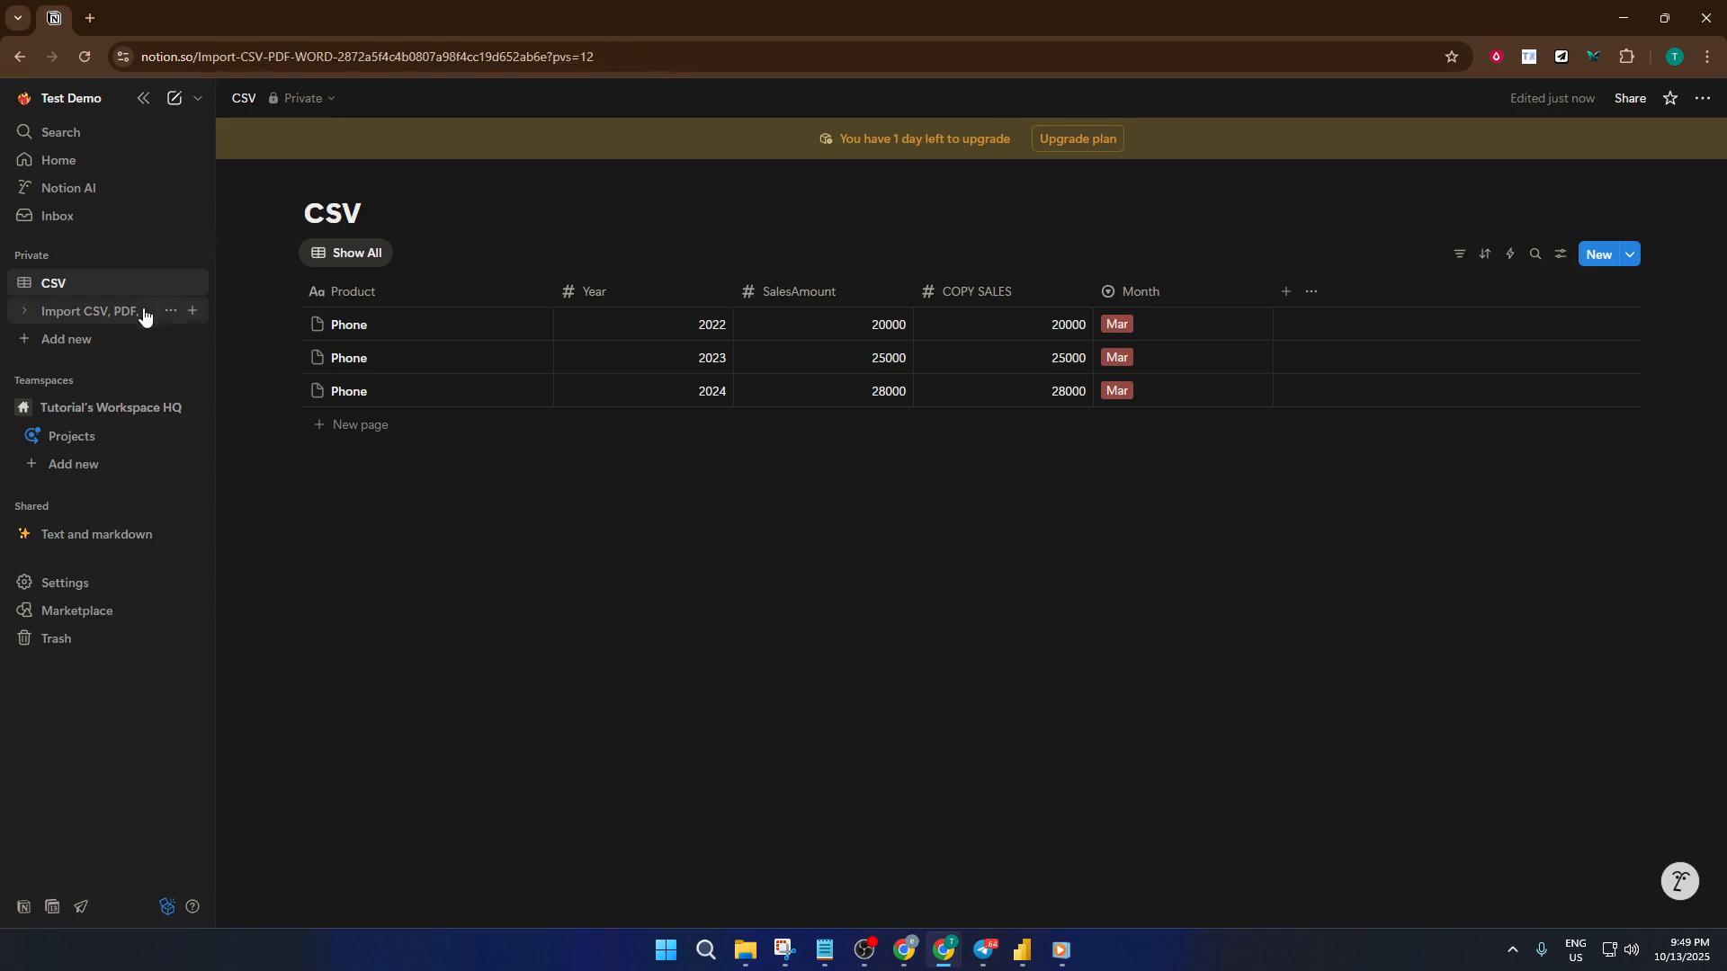
left_click(1703, 99)
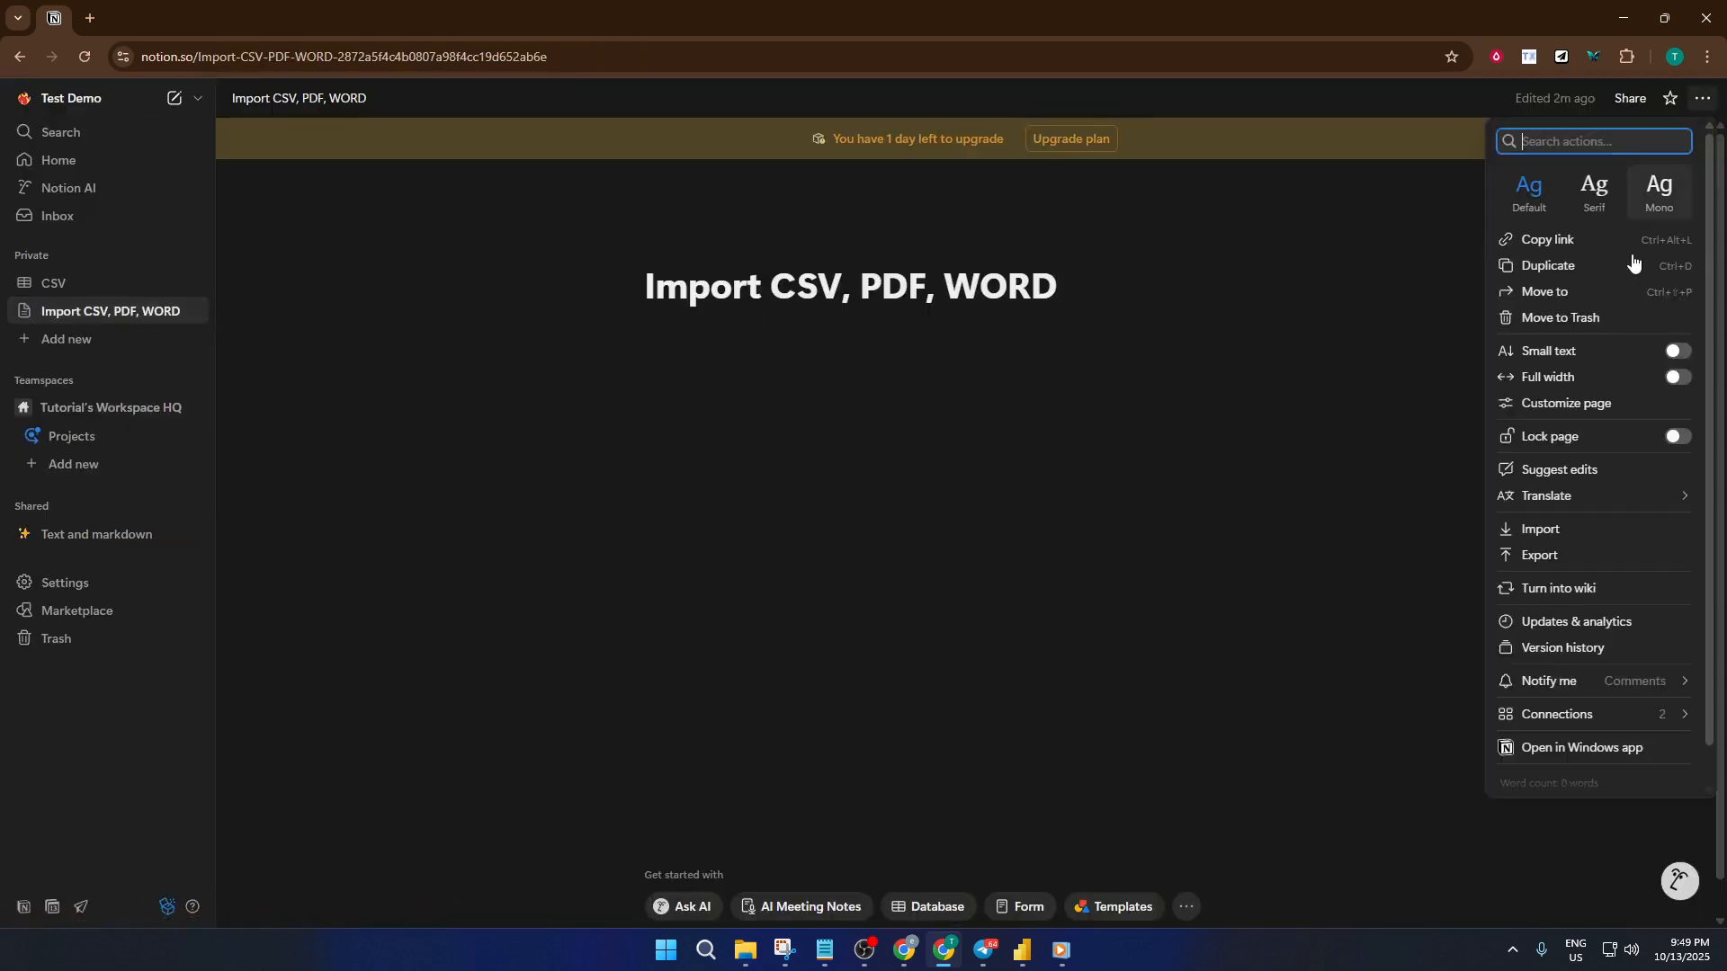
left_click(1575, 530)
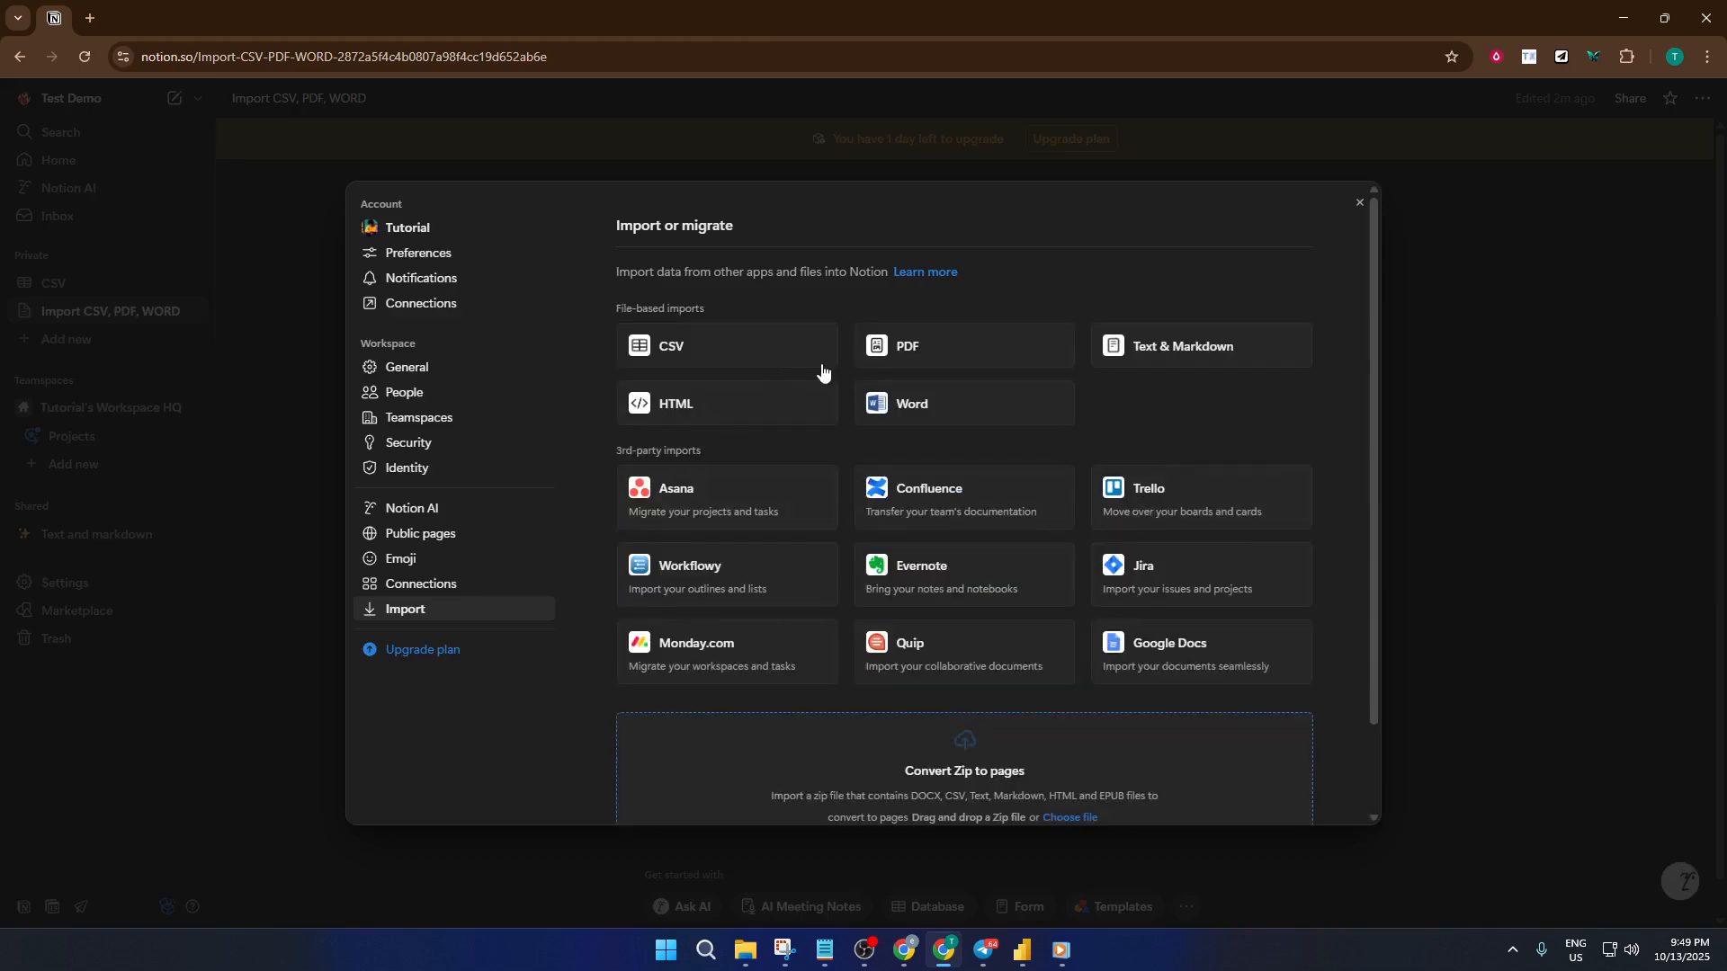
left_click(957, 355)
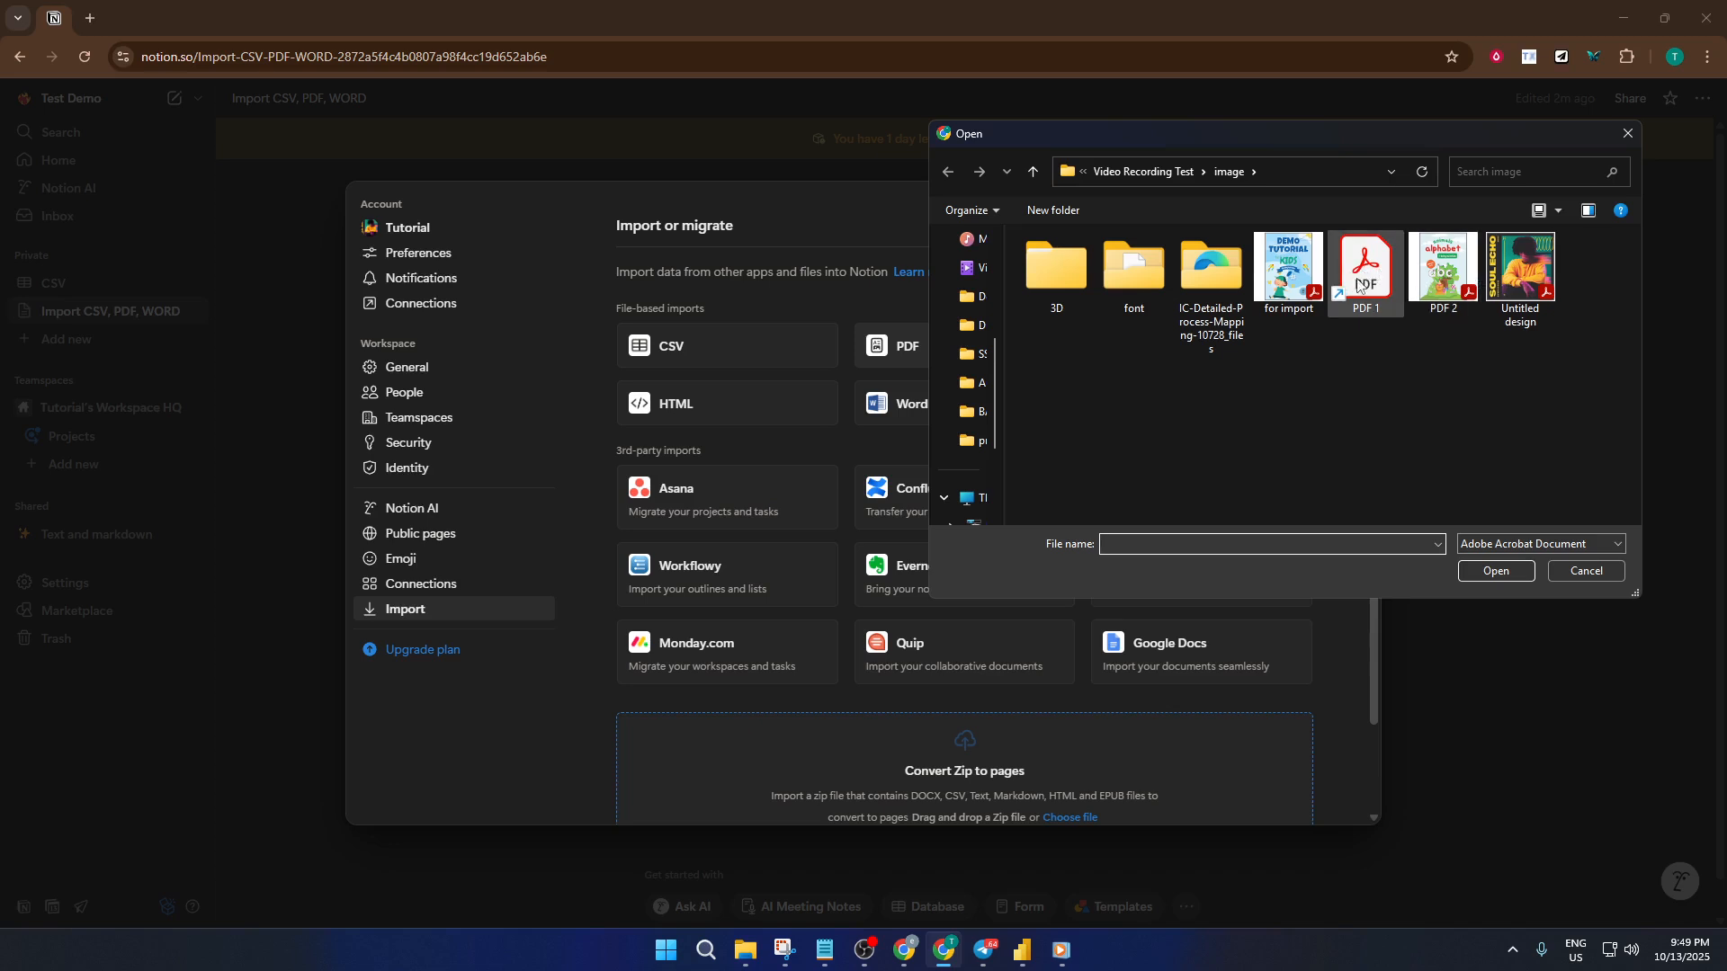
left_click(1360, 282)
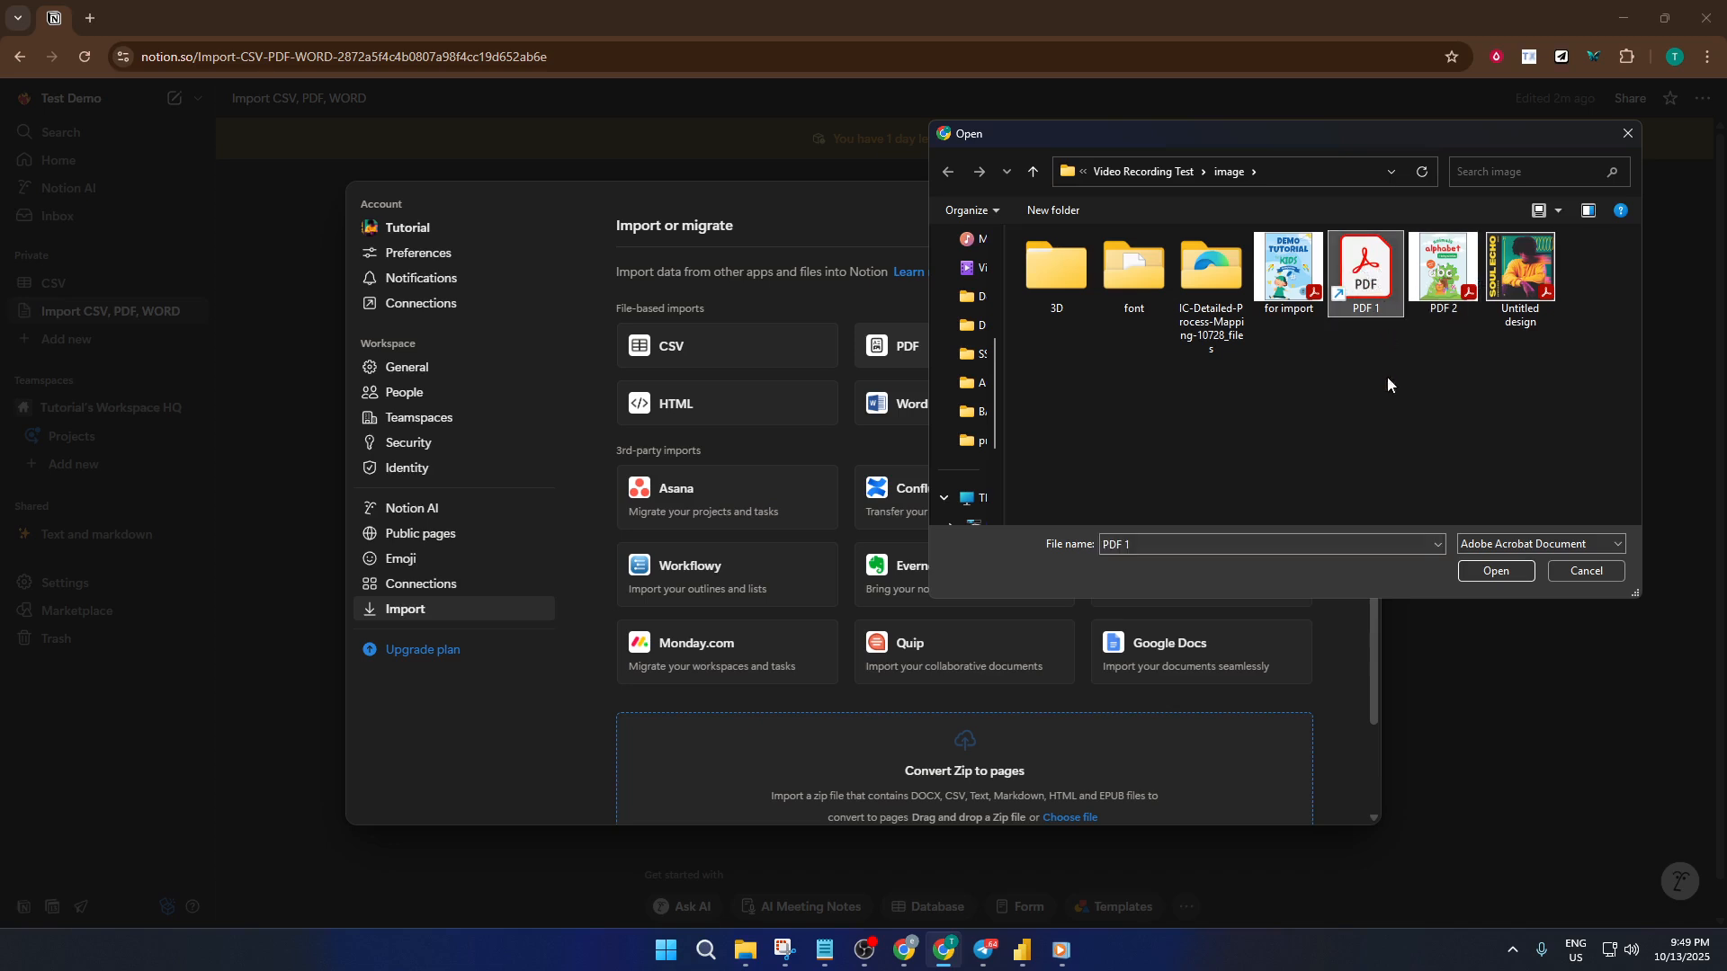
left_click(1480, 568)
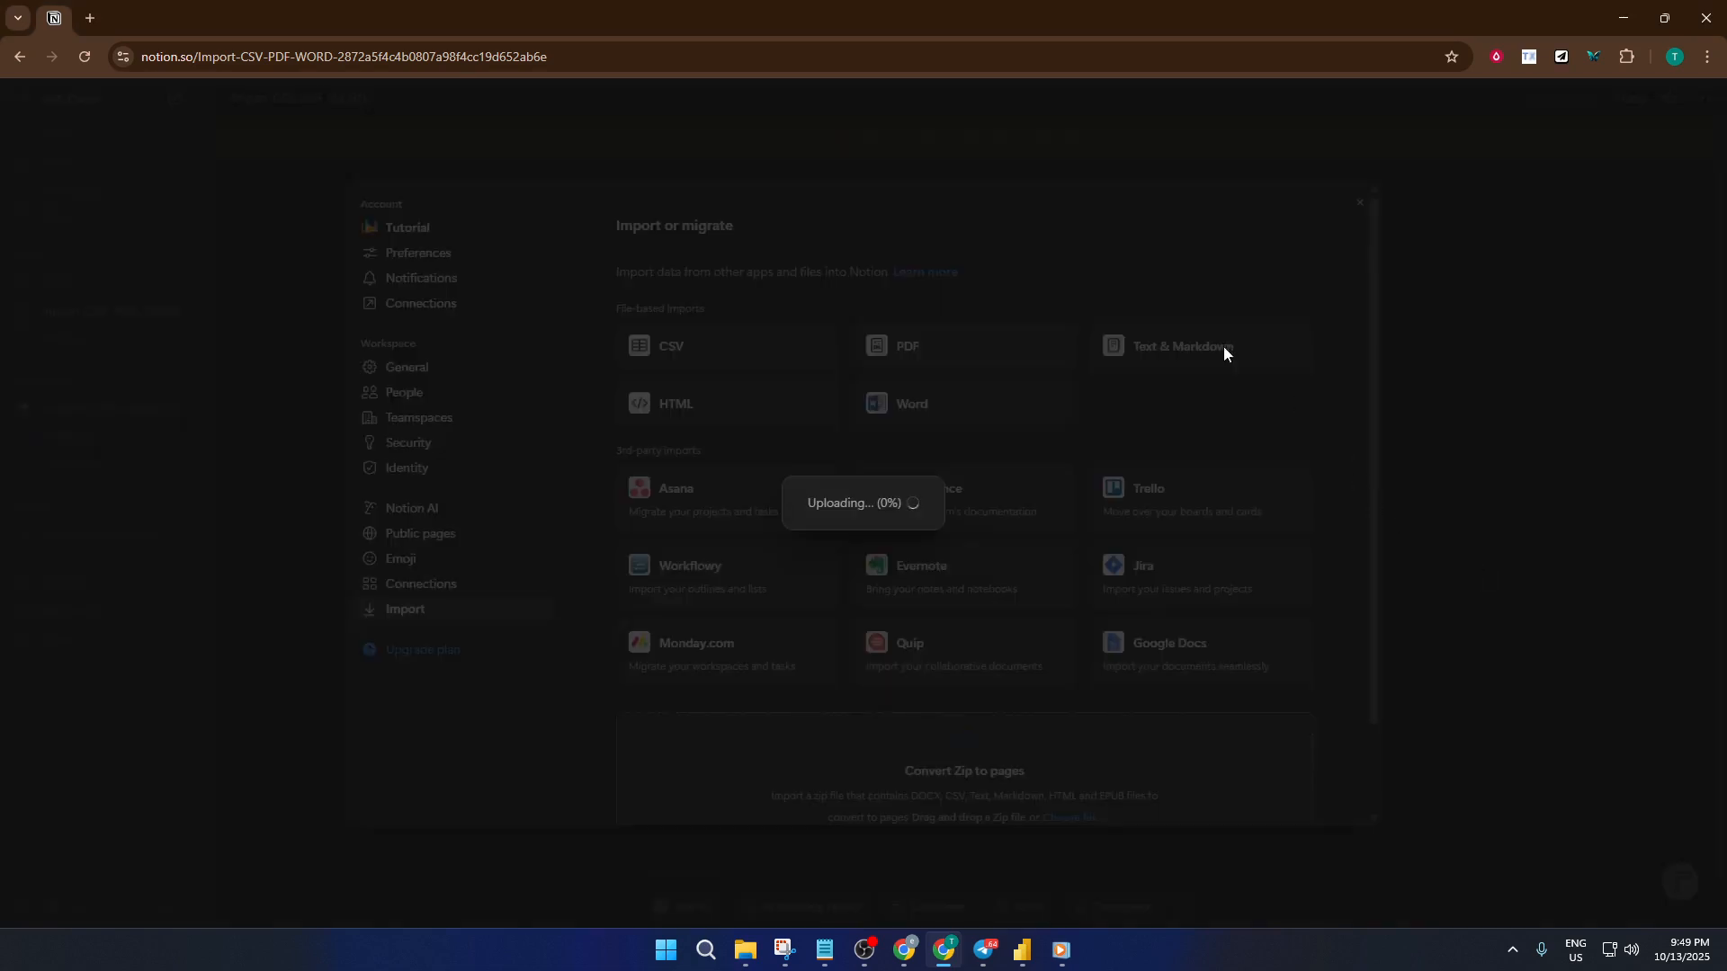